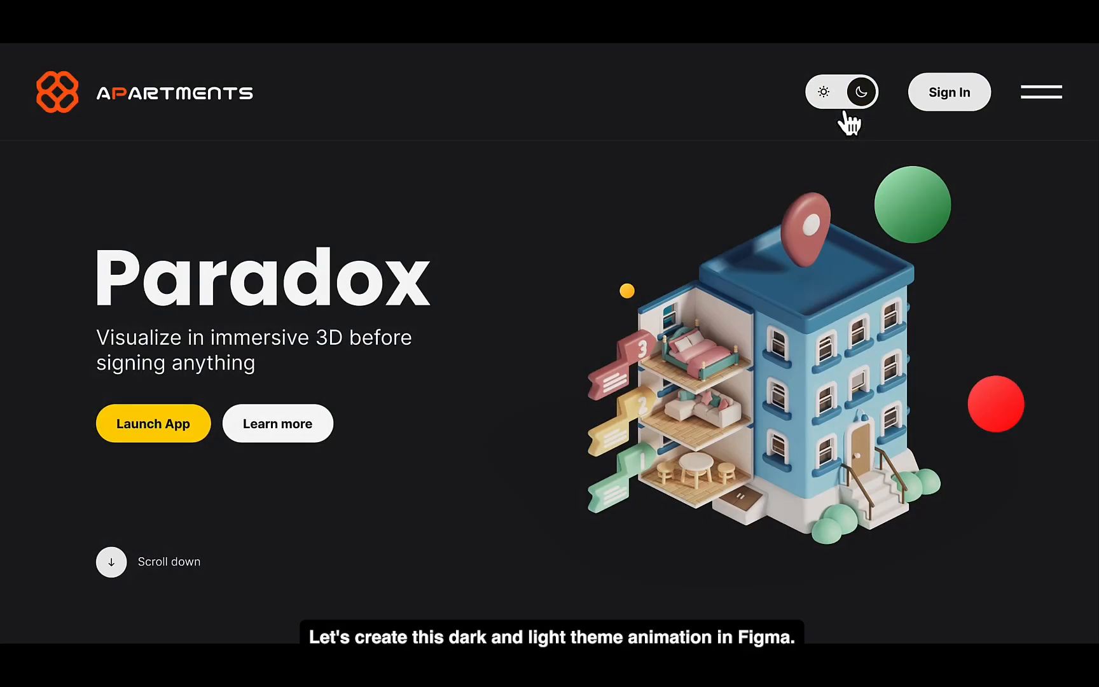
- Flip the finished toggle back and forth in the prototype preview to show light/dark theme switching
click(845, 112)
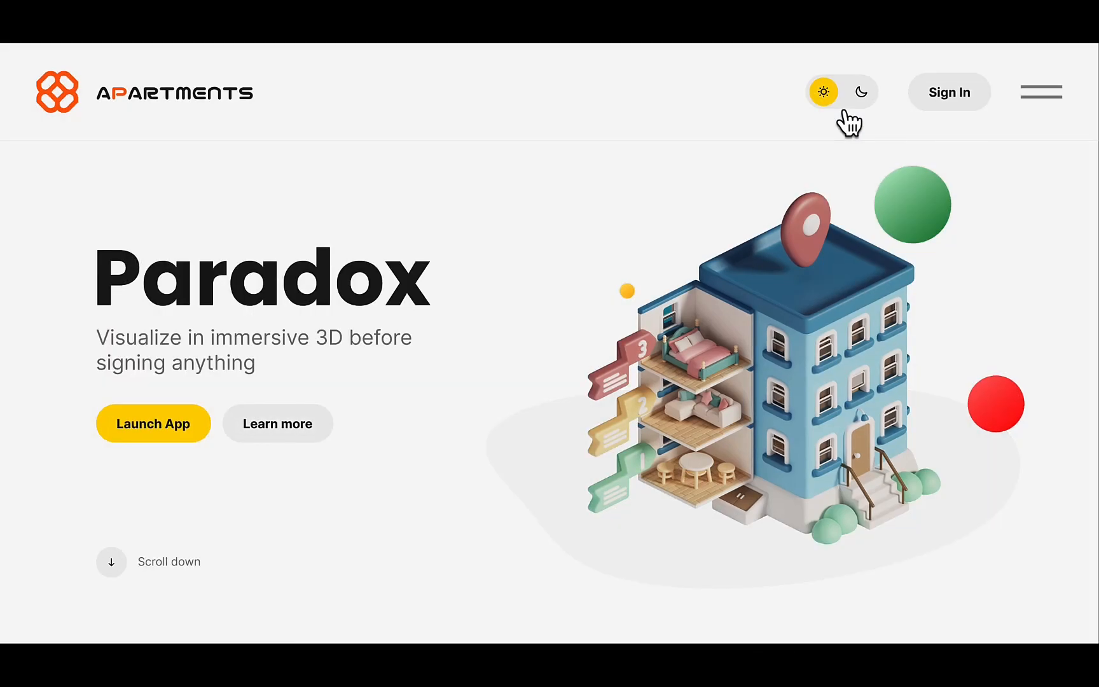
click(846, 112)
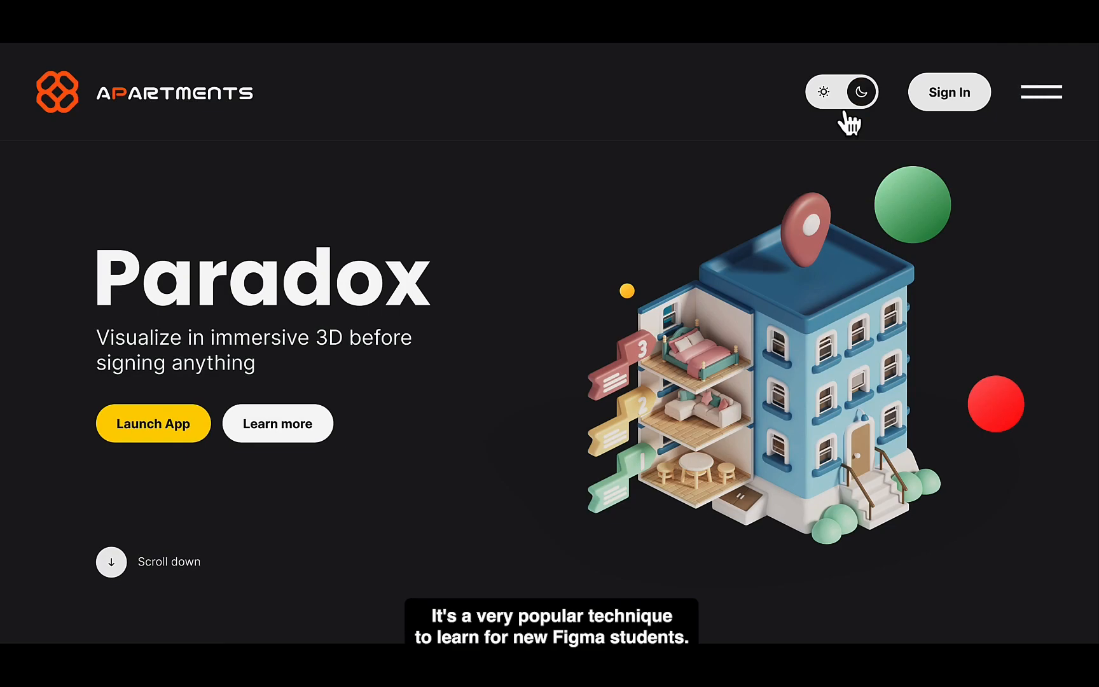
click(849, 124)
click(845, 111)
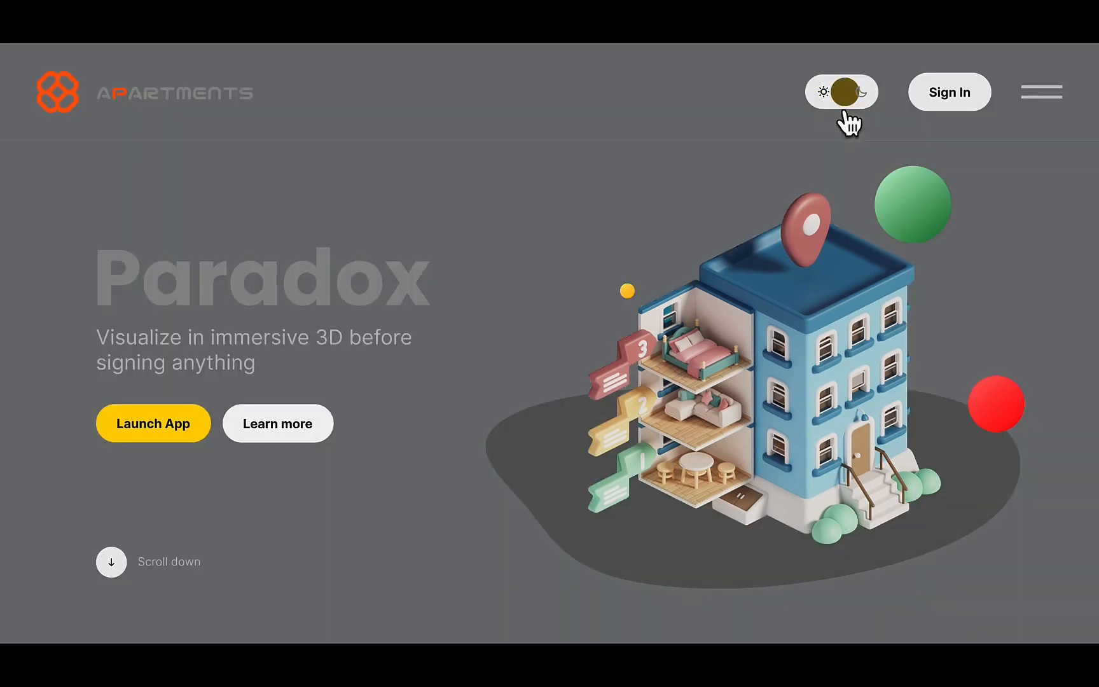
click(849, 123)
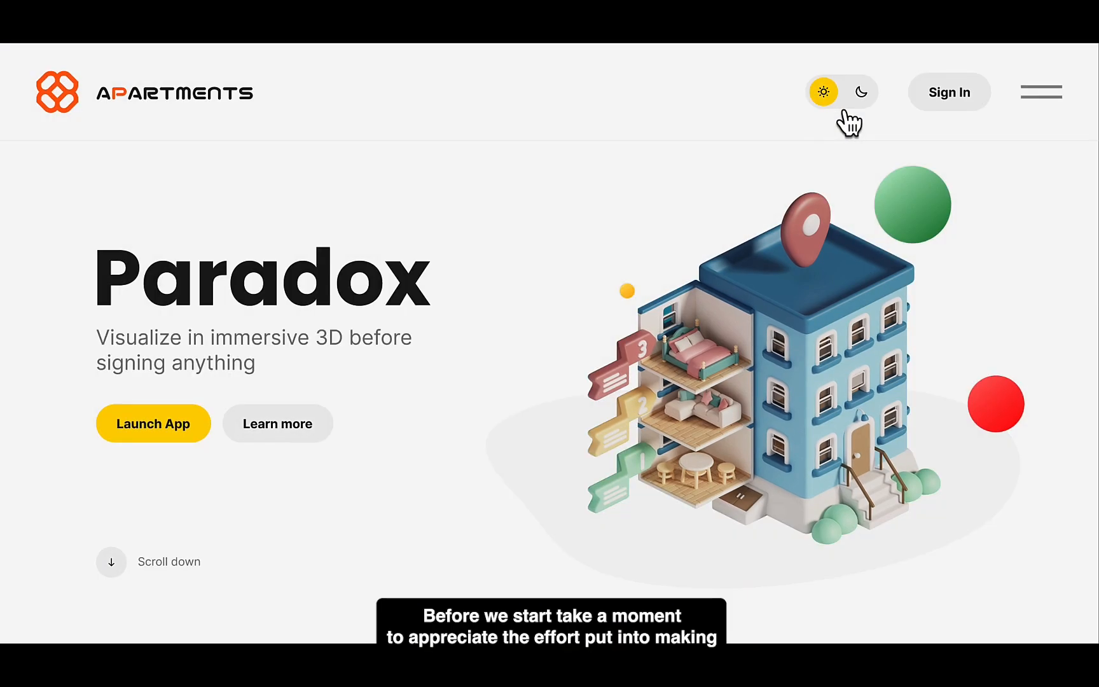
click(848, 123)
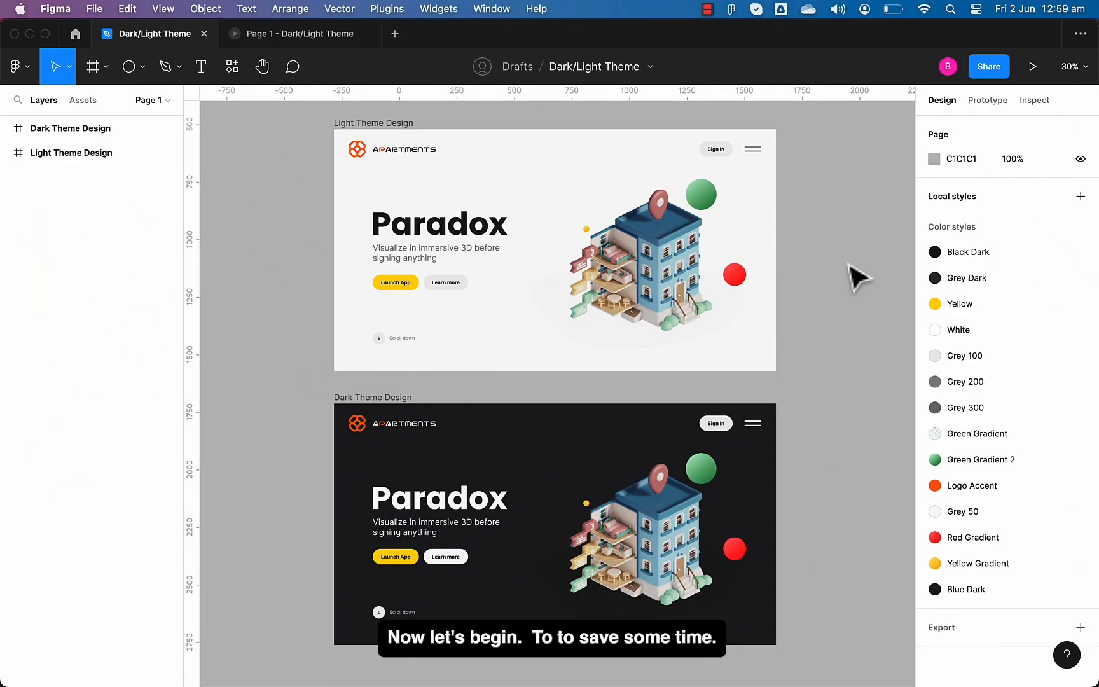
click(408, 128)
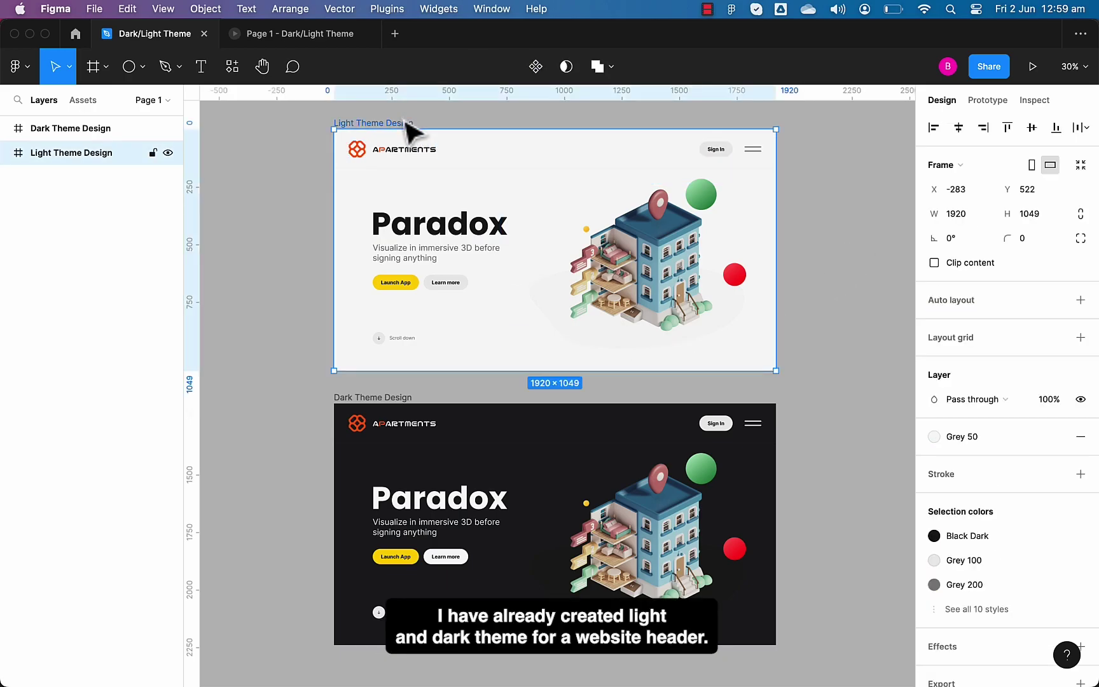
click(400, 397)
click(863, 316)
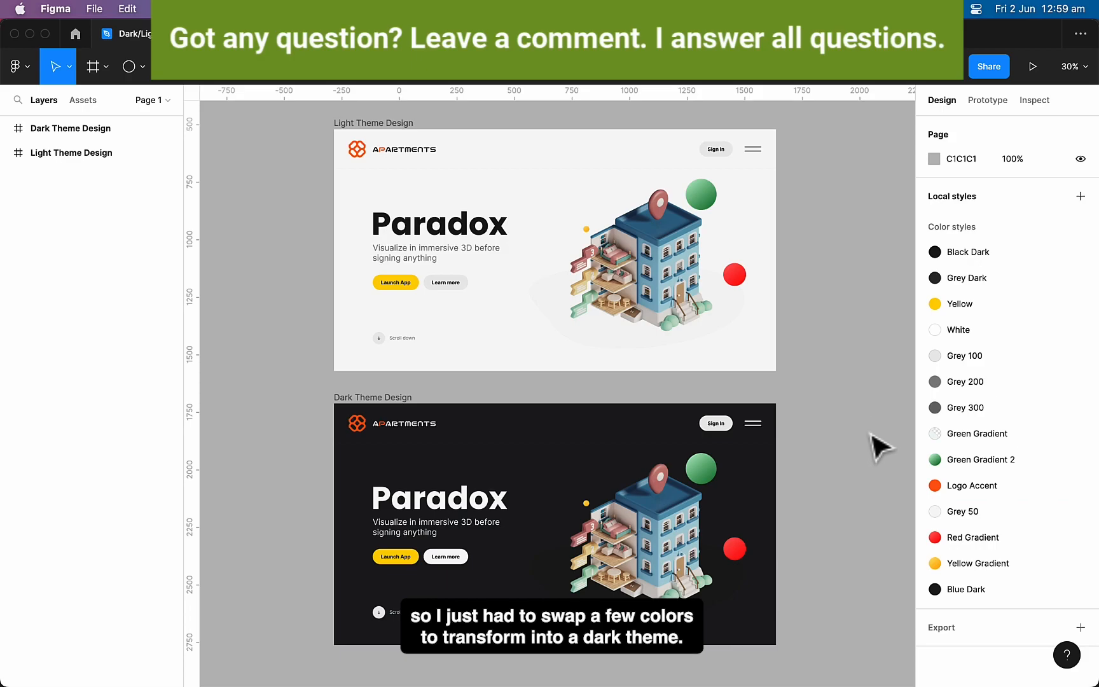
scroll(878, 444, right, 3)
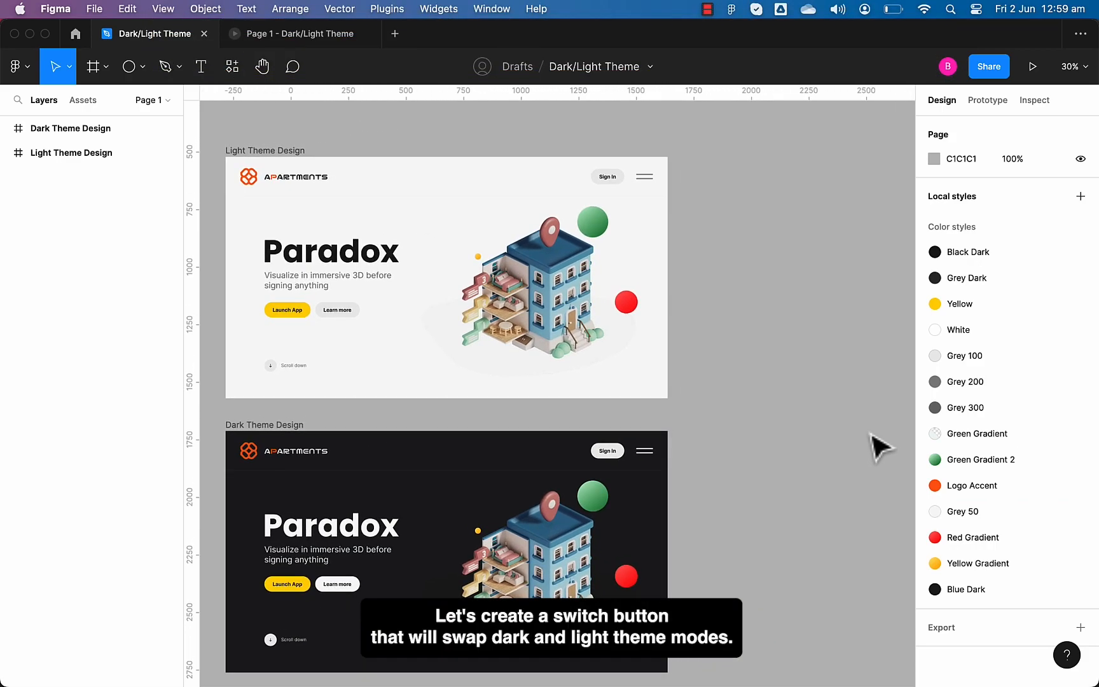
scroll(769, 338, up, 2)
scroll(768, 337, up, 2)
scroll(769, 338, up, 2)
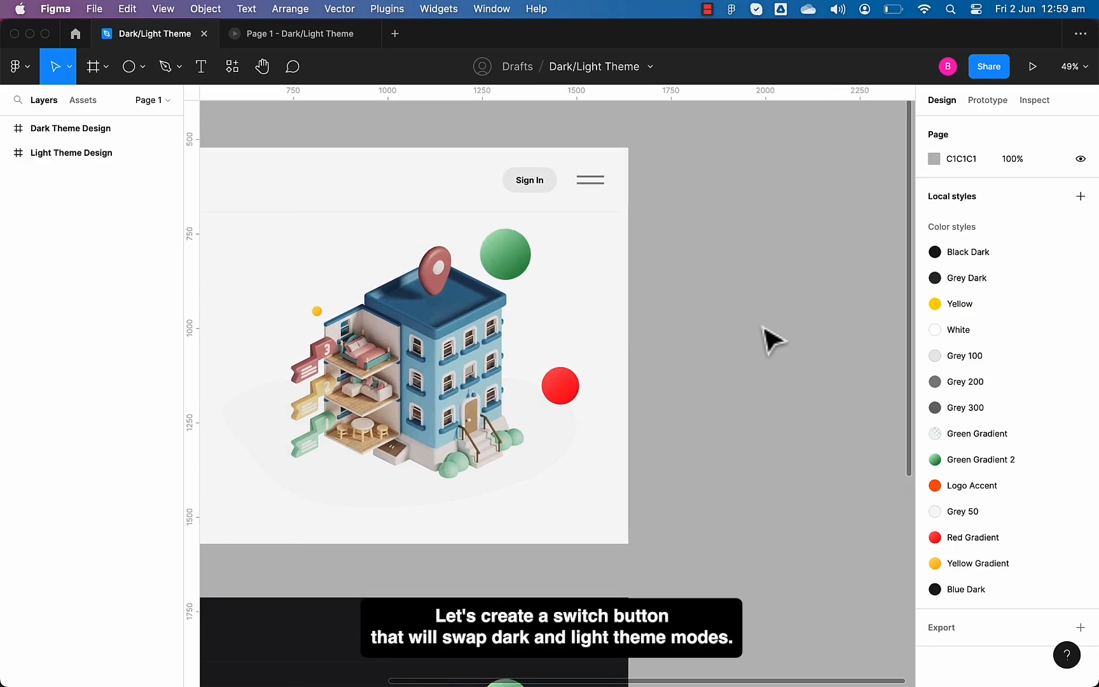
- Draw a rectangle beside the light header sized 128 × 60 with corner radius 100
click(142, 68)
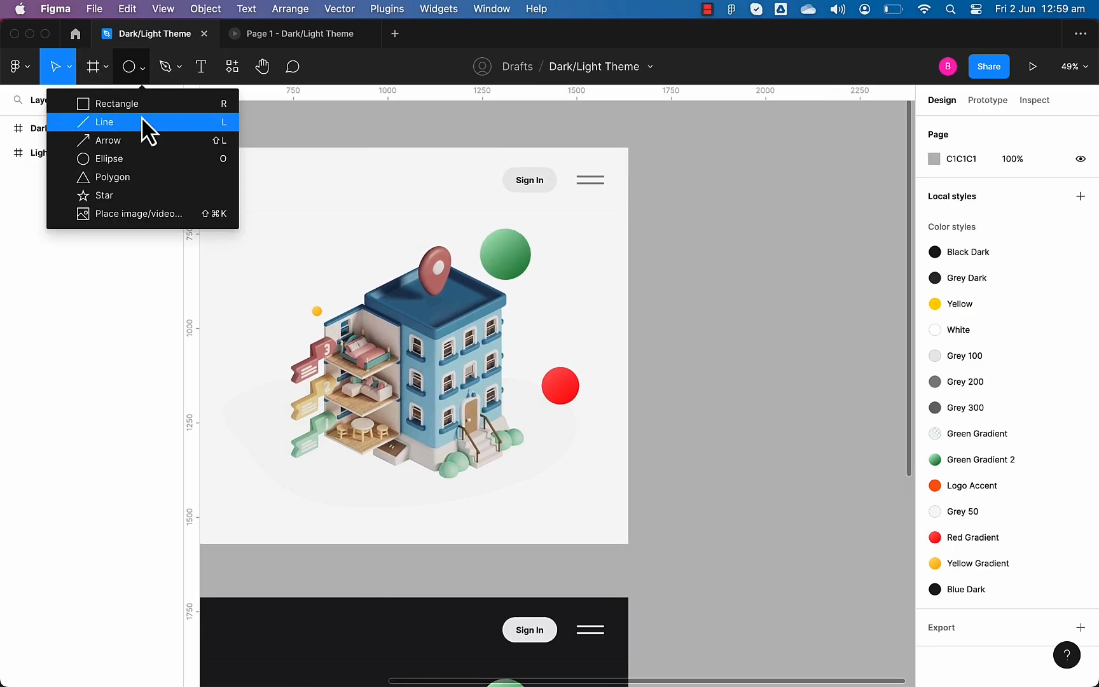
click(142, 105)
drag(696, 246, 761, 280)
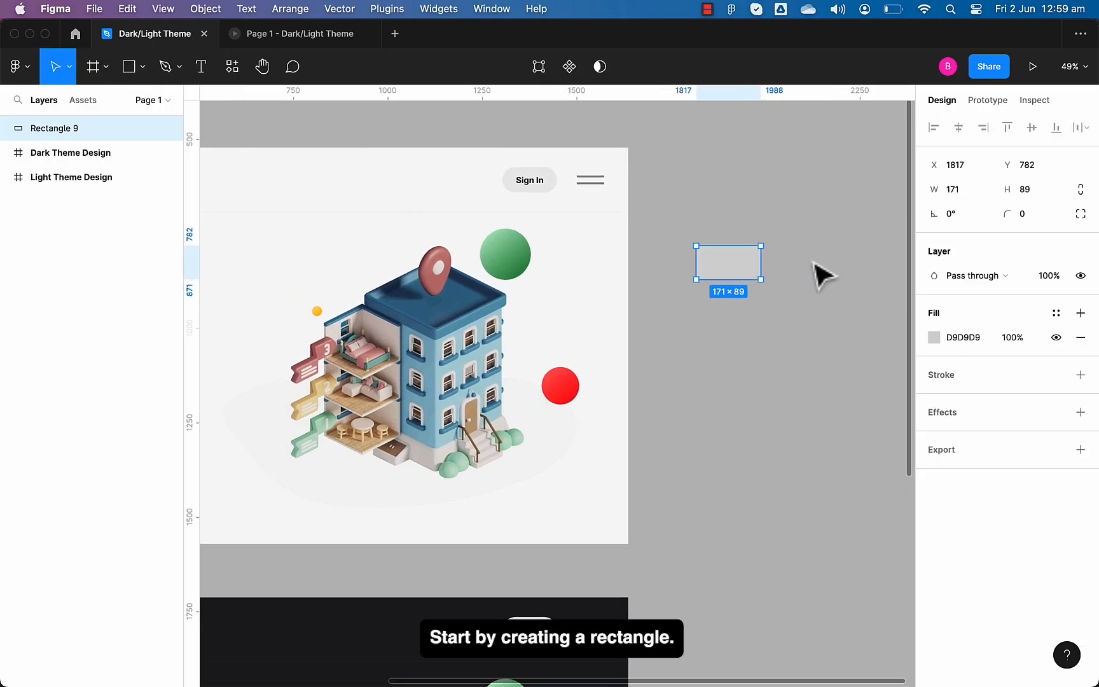
click(961, 188)
text(128)
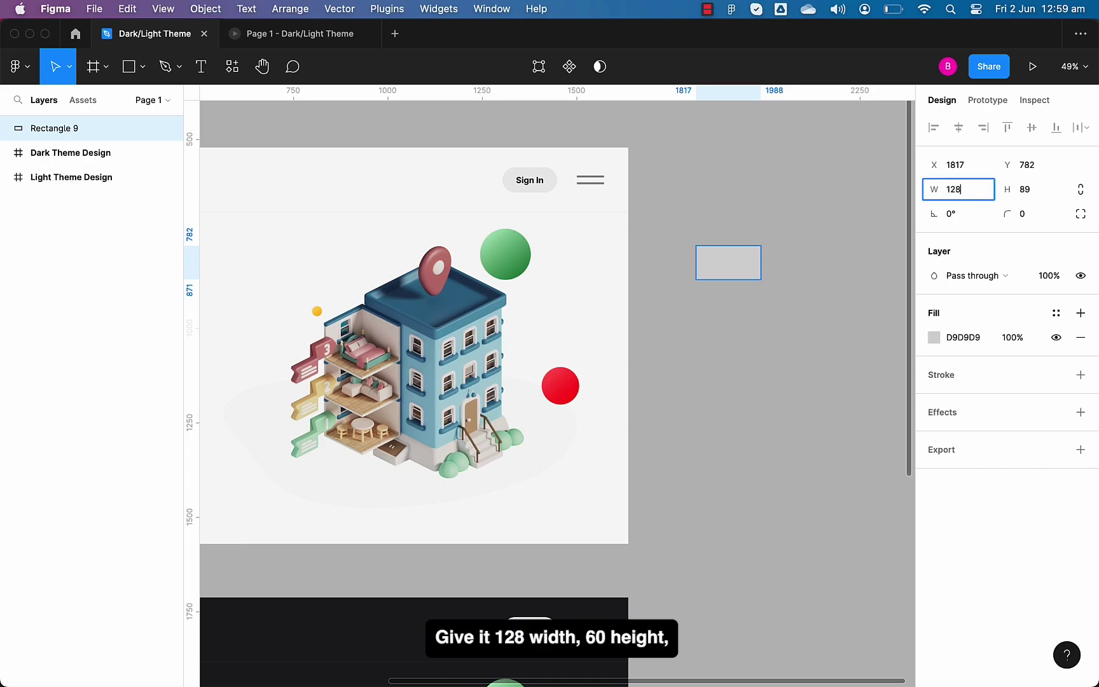
key(Tab)
text(6)
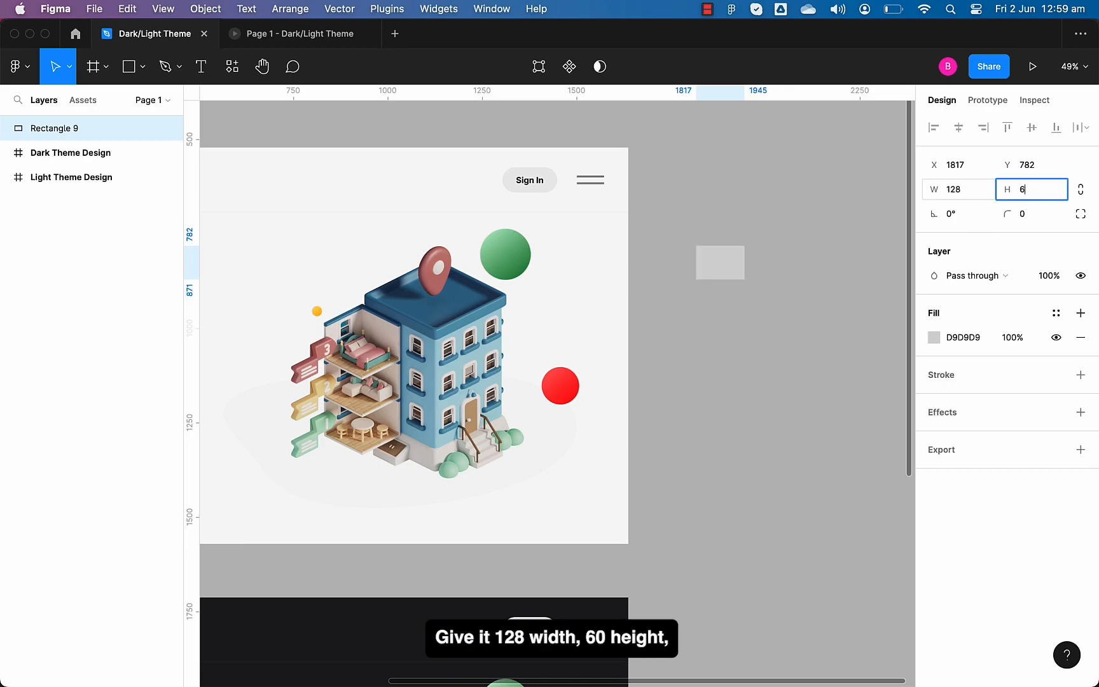
text(0)
key(Return)
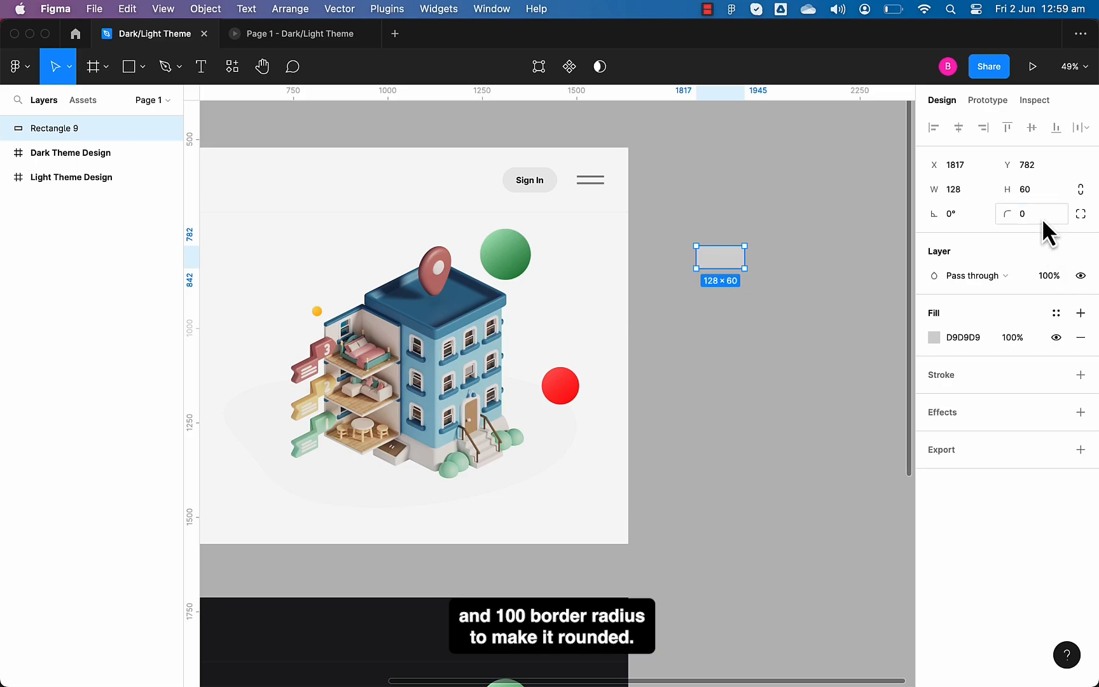
click(1043, 221)
text(100)
key(Return)
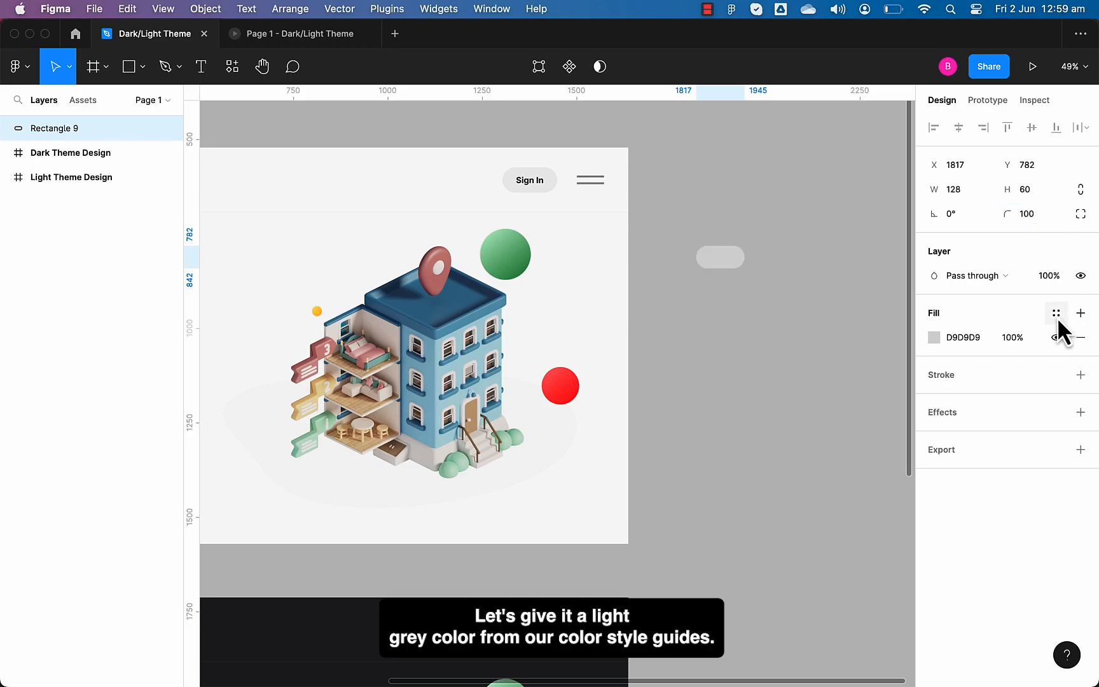
- Fill the pill shape with the Grey 100 colour style
click(1056, 313)
click(1027, 402)
ctrl+scroll(785, 278, up, 5)
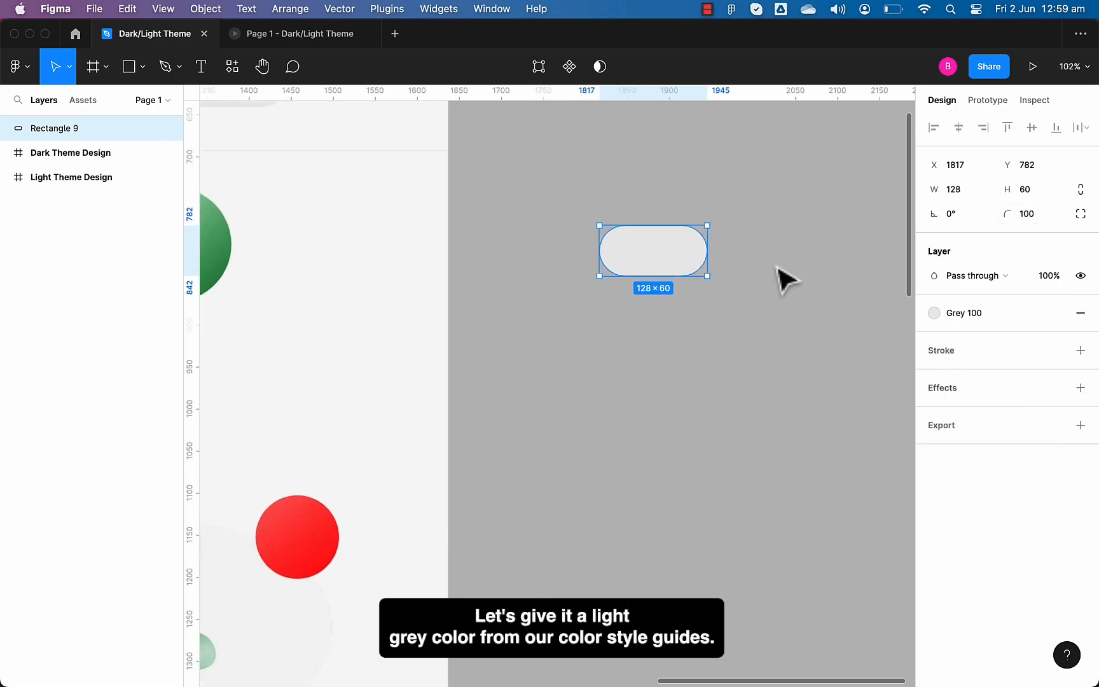
ctrl+scroll(756, 287, up, 1)
click(758, 290)
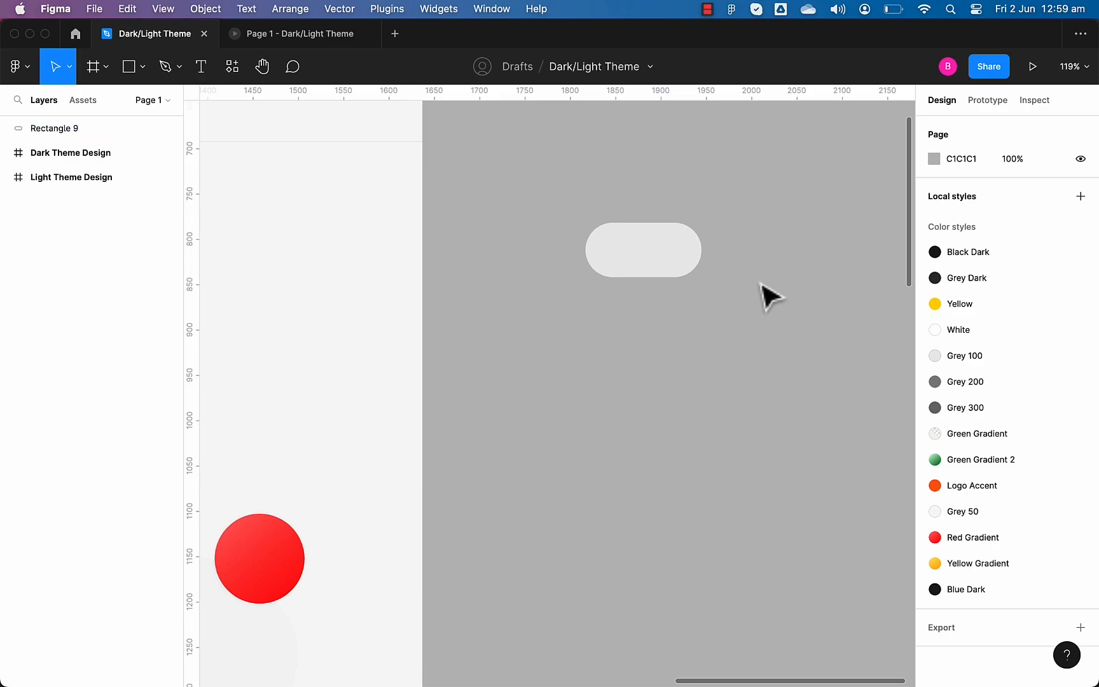
- Add a 50 × 50 circle on the pill's left end and fill it with the Yellow style as the knob
key(o)
drag(759, 278, 799, 319)
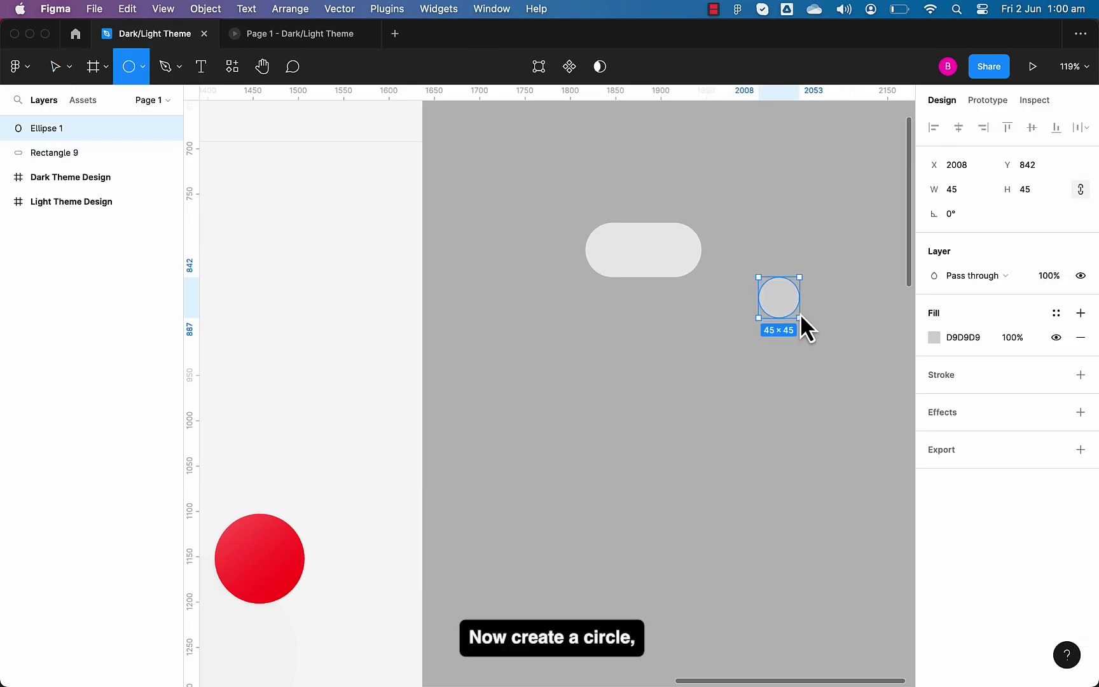
click(1039, 191)
text(50)
key(Return)
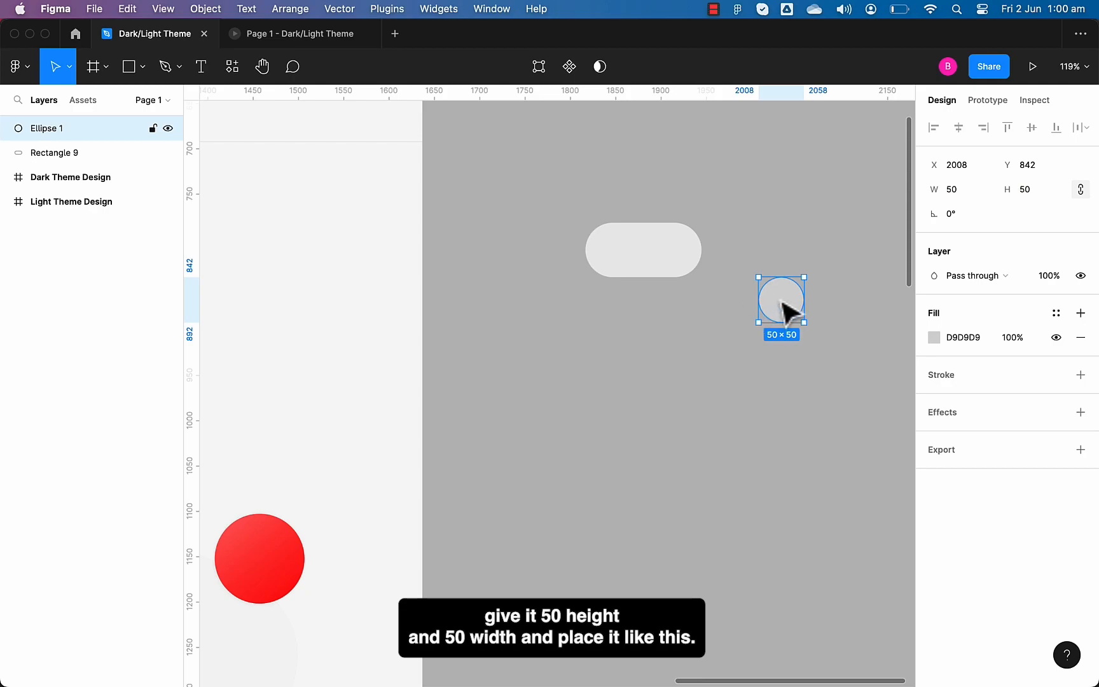
drag(787, 311, 626, 263)
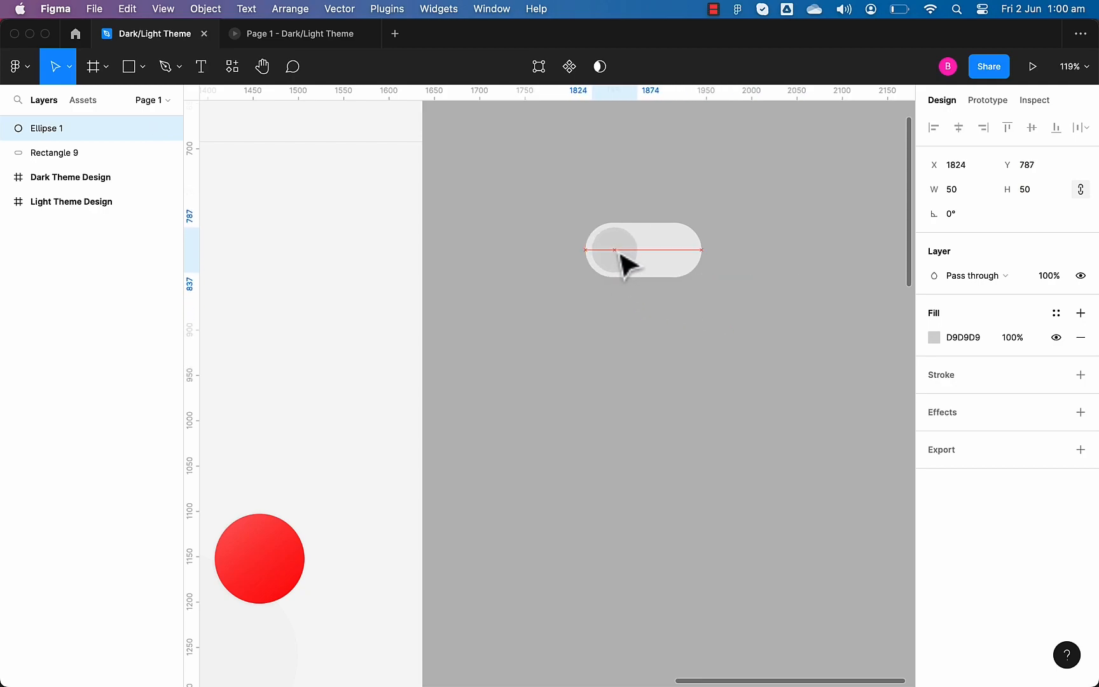
scroll(627, 263, up, 5)
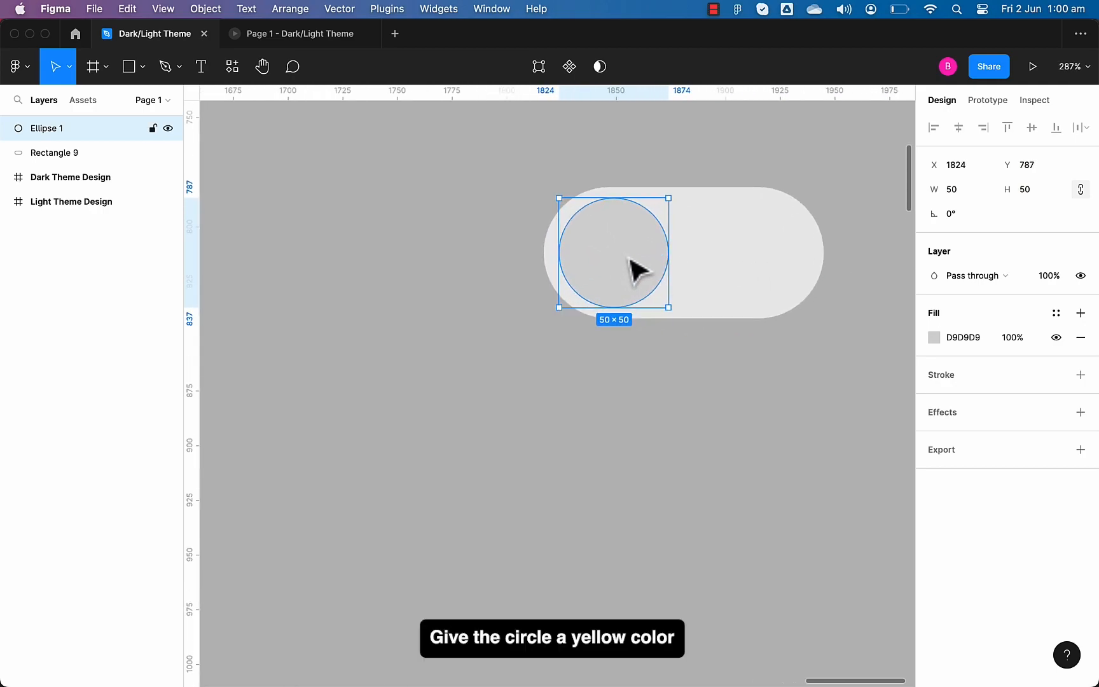
click(1056, 314)
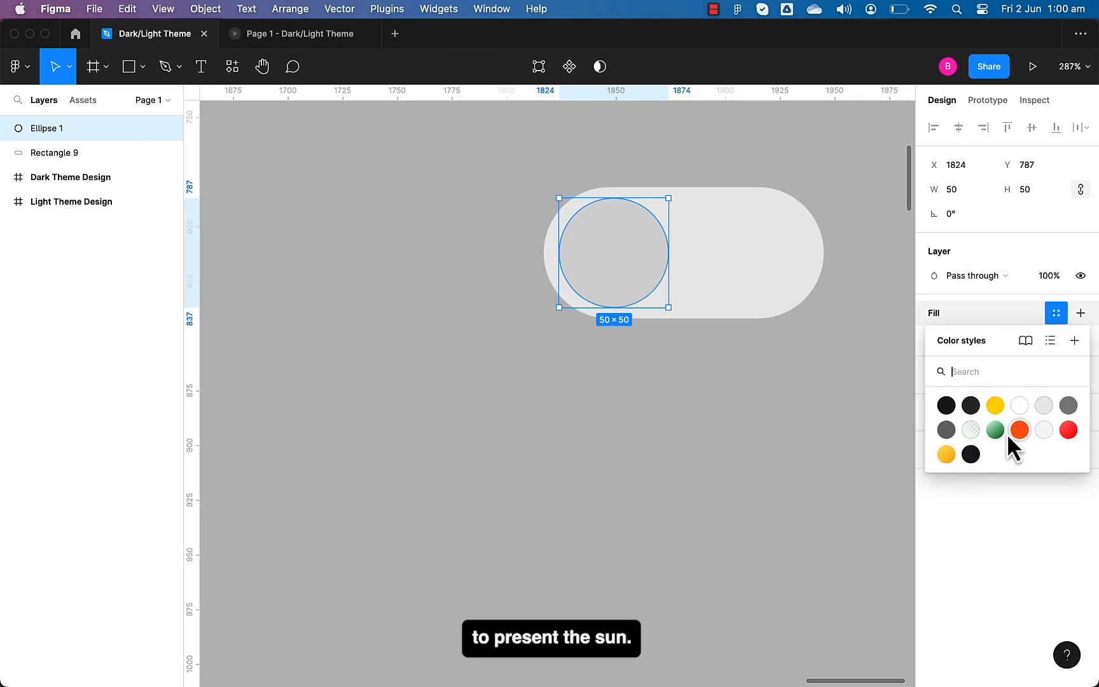
click(997, 405)
click(801, 413)
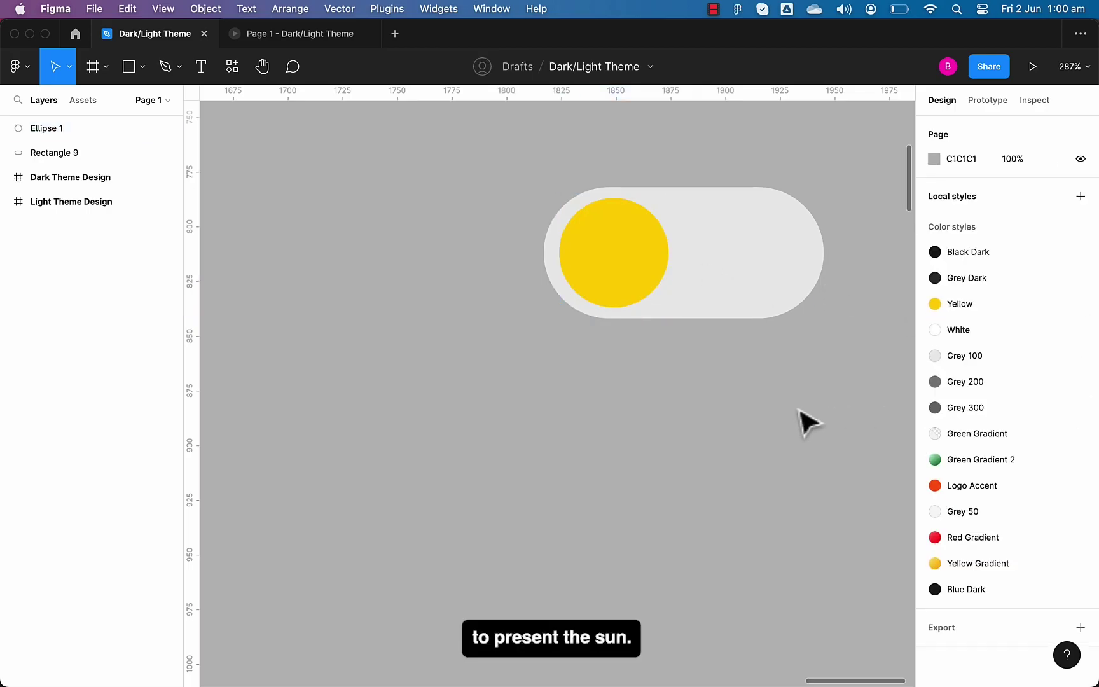
- From Assets, place a sun icon on the yellow knob and a moon icon on the track's right side
click(84, 101)
text(sun)
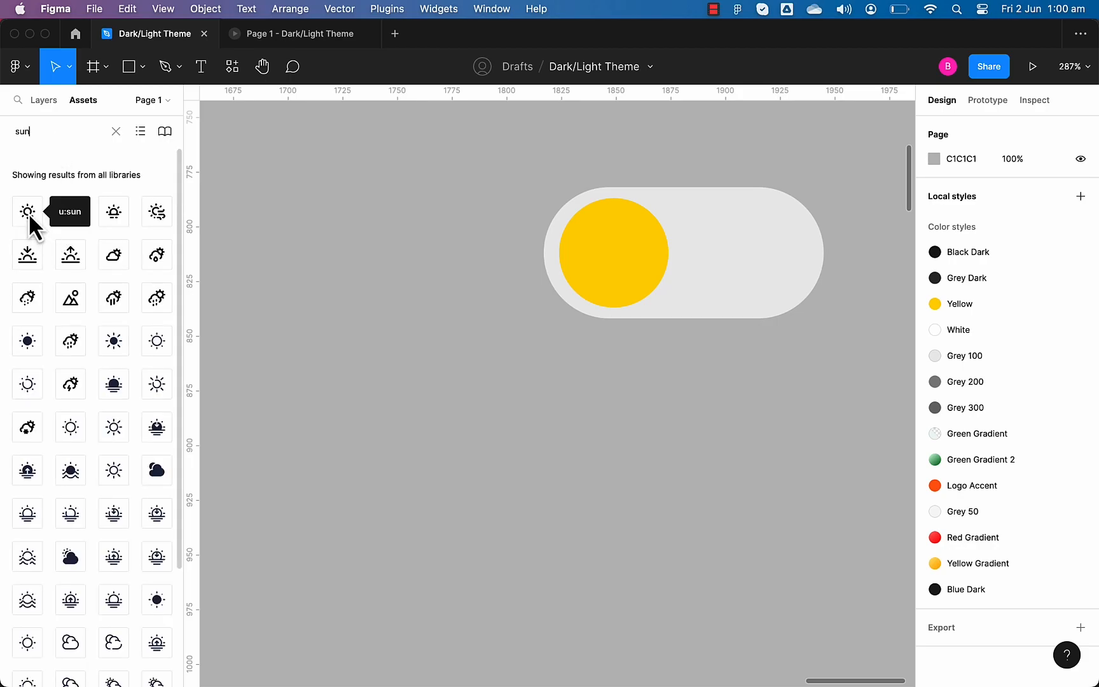
mouse_move(29, 213)
mouse_down()
mouse_move(463, 319)
mouse_move(632, 279)
mouse_move(620, 278)
mouse_up()
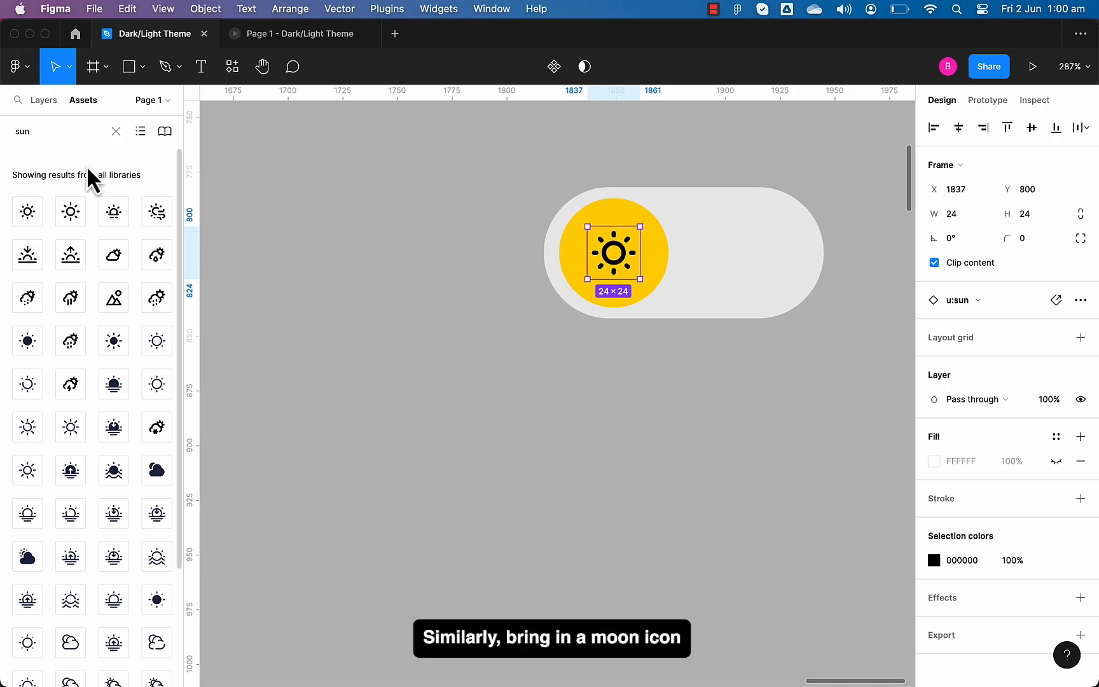
click(51, 133)
text(moon)
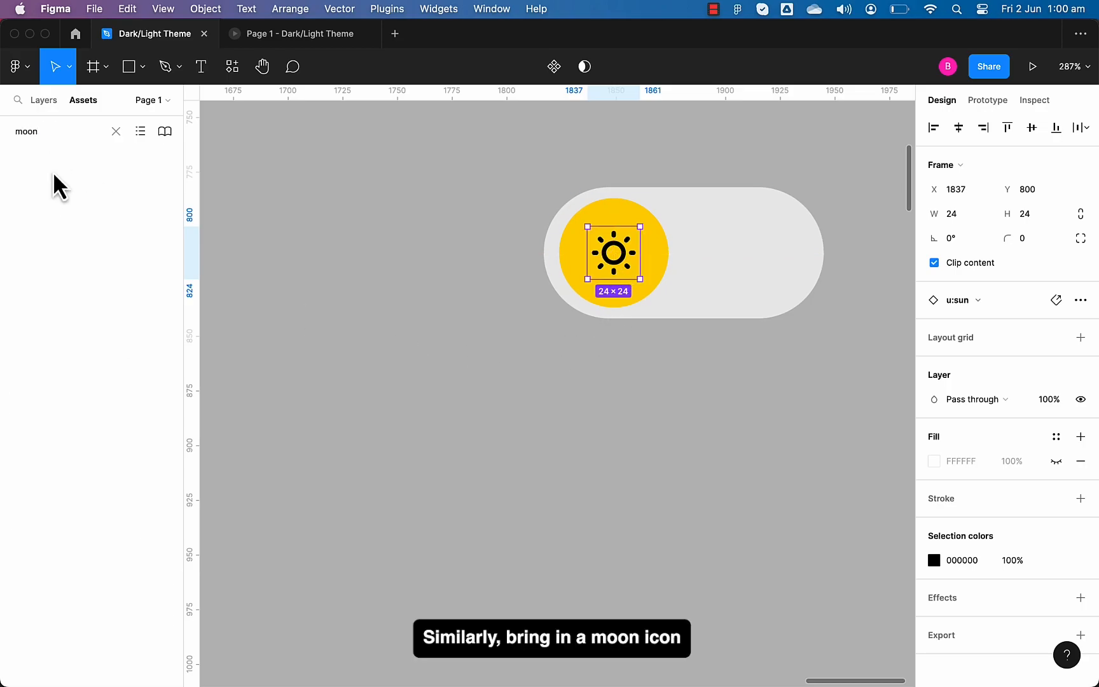
mouse_move(34, 211)
mouse_down()
mouse_move(344, 275)
mouse_move(768, 272)
mouse_up()
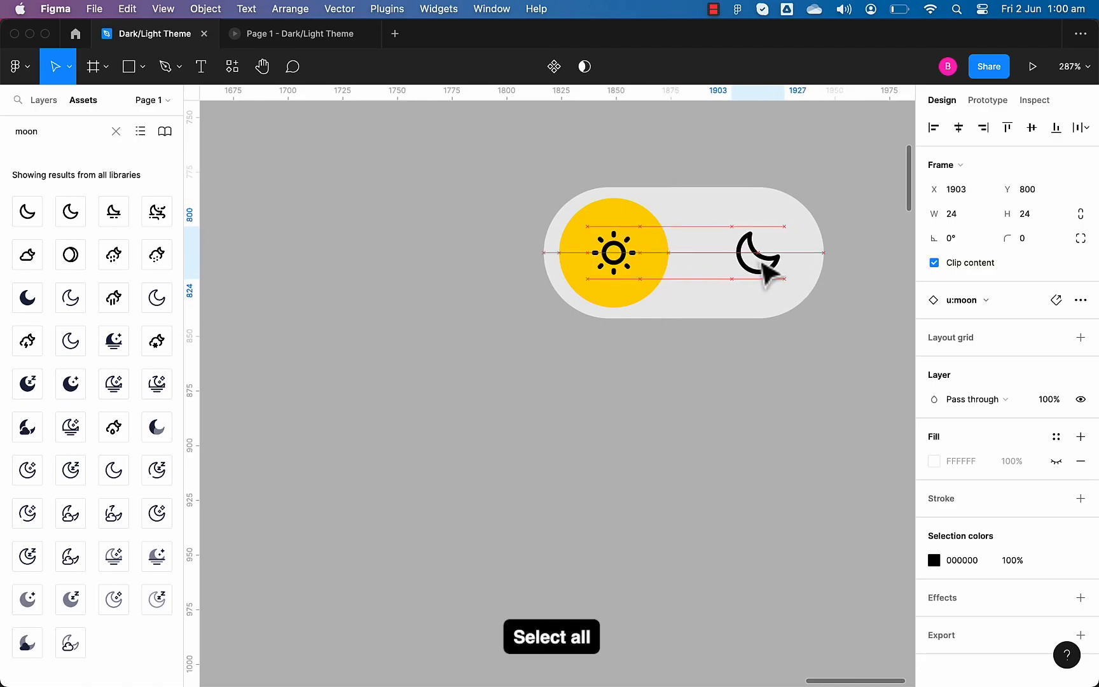
- Turn the track, knob and both icons into a component and add a second variant
click(776, 376)
scroll(775, 375, right, 2)
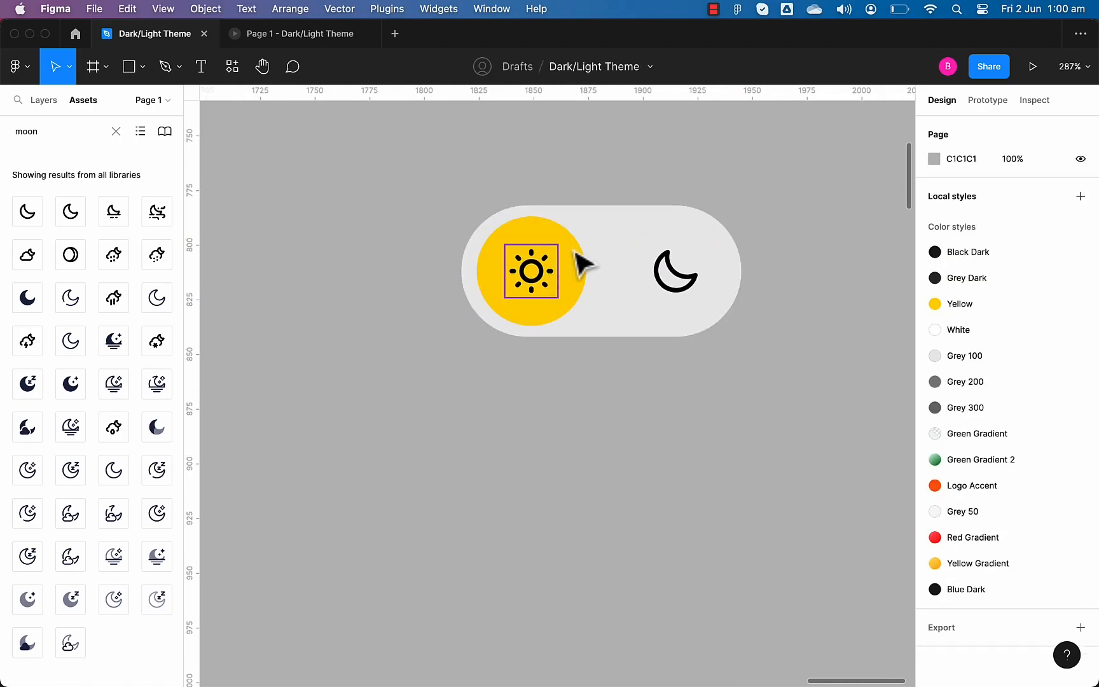
drag(779, 197, 422, 387)
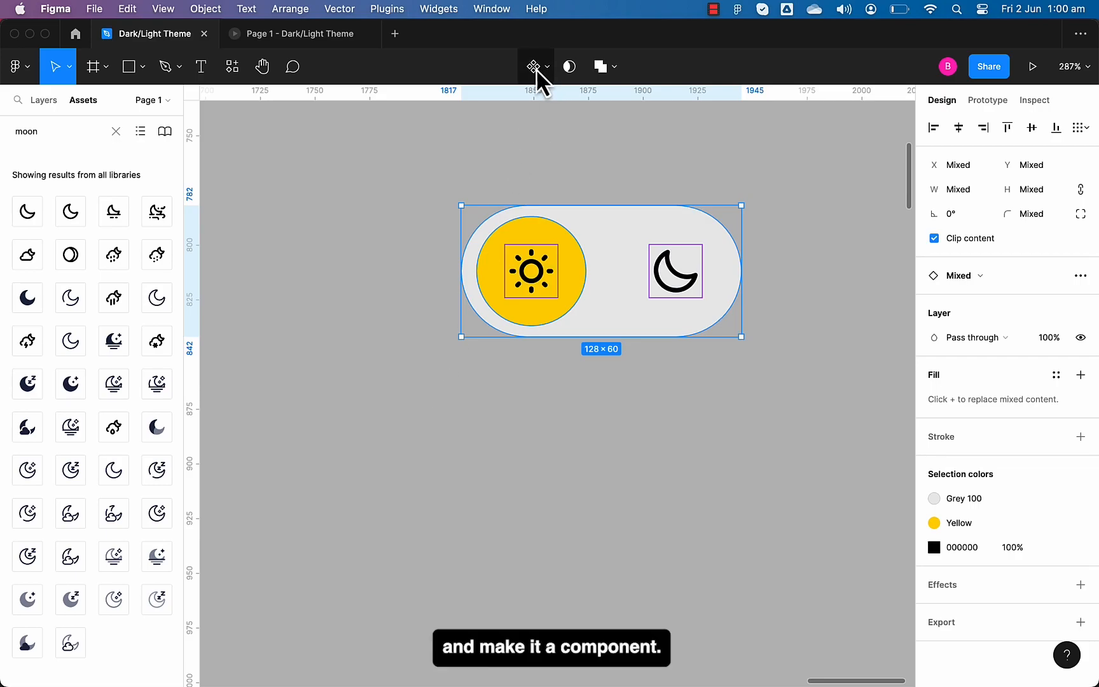
click(534, 68)
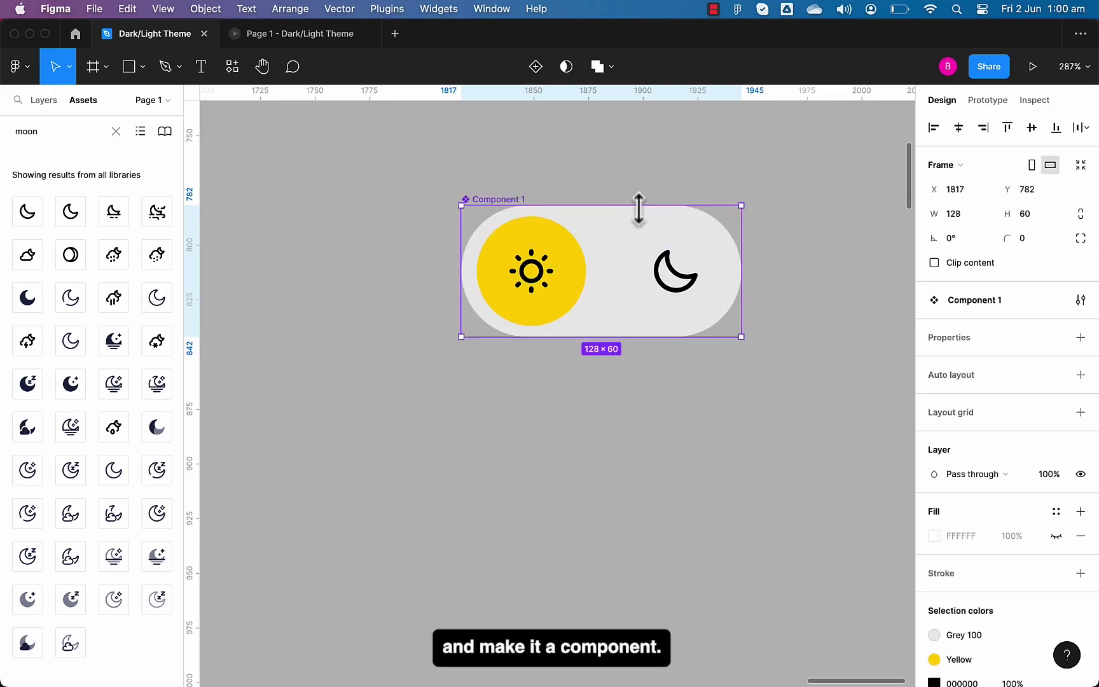
click(536, 67)
scroll(554, 442, up, 2)
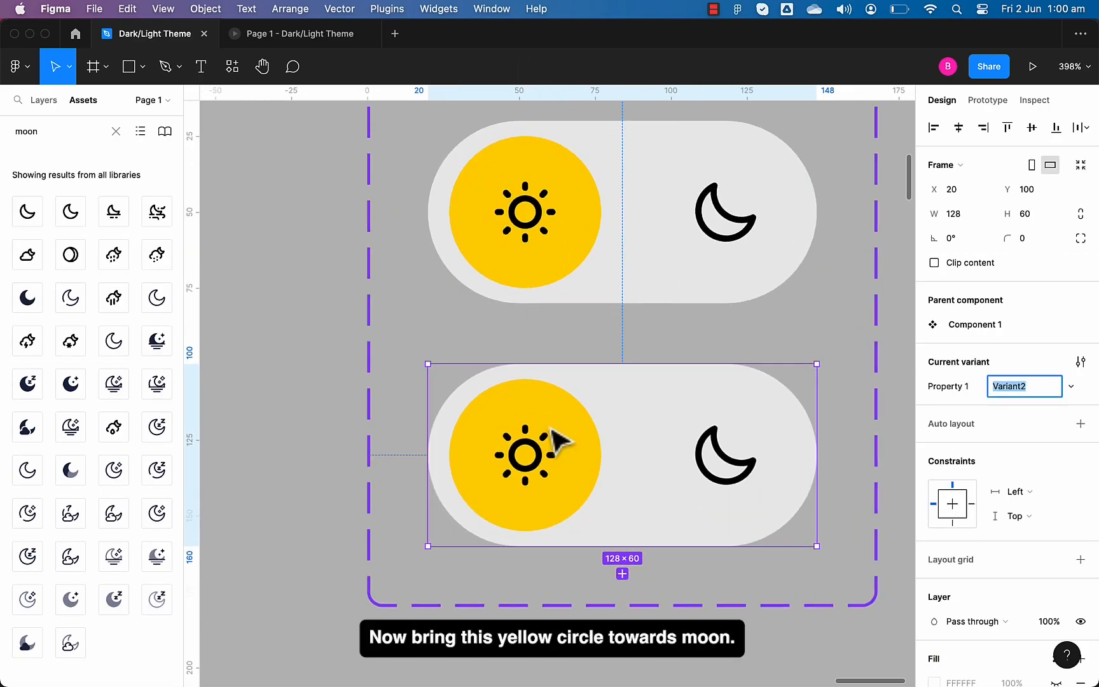
- In the second variant, move the knob over the moon and give it the Black Dark fill
click(533, 403)
drag(534, 404, 734, 410)
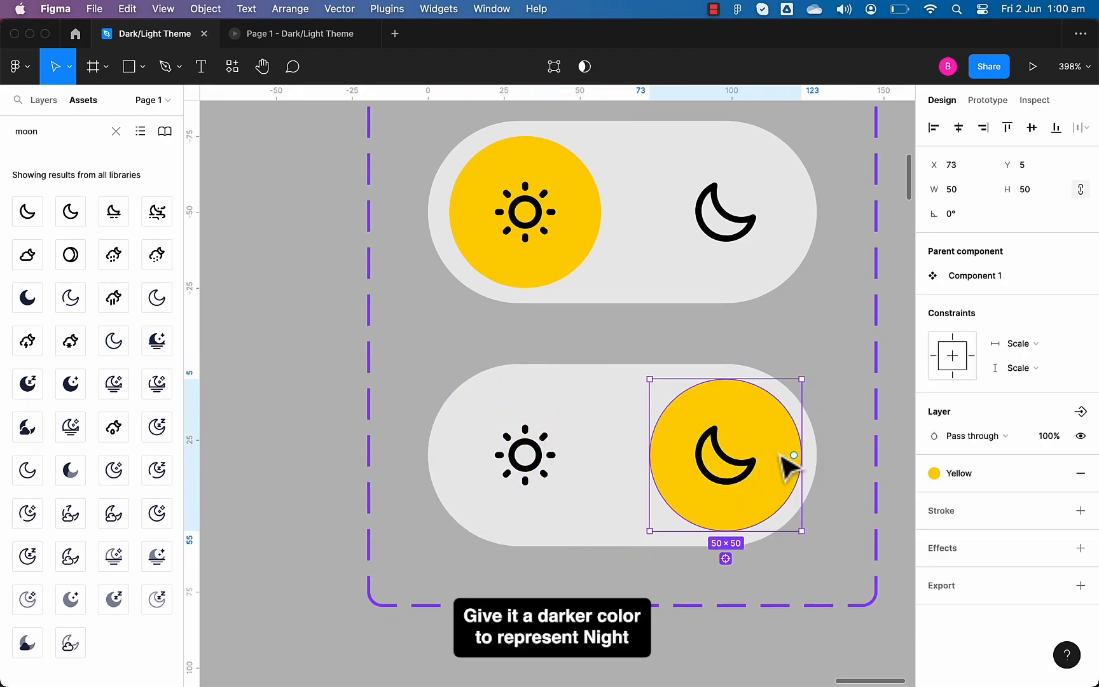
click(997, 475)
click(946, 566)
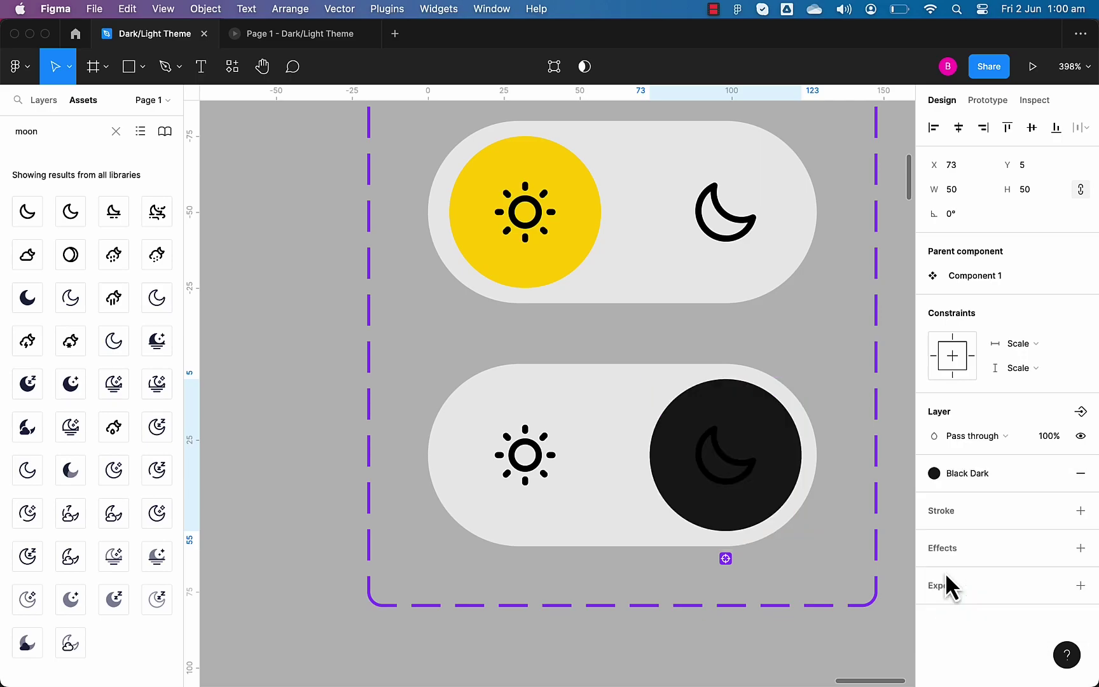
- Colour the second variant's moon icon White
click(731, 467)
scroll(1023, 530, down, 4)
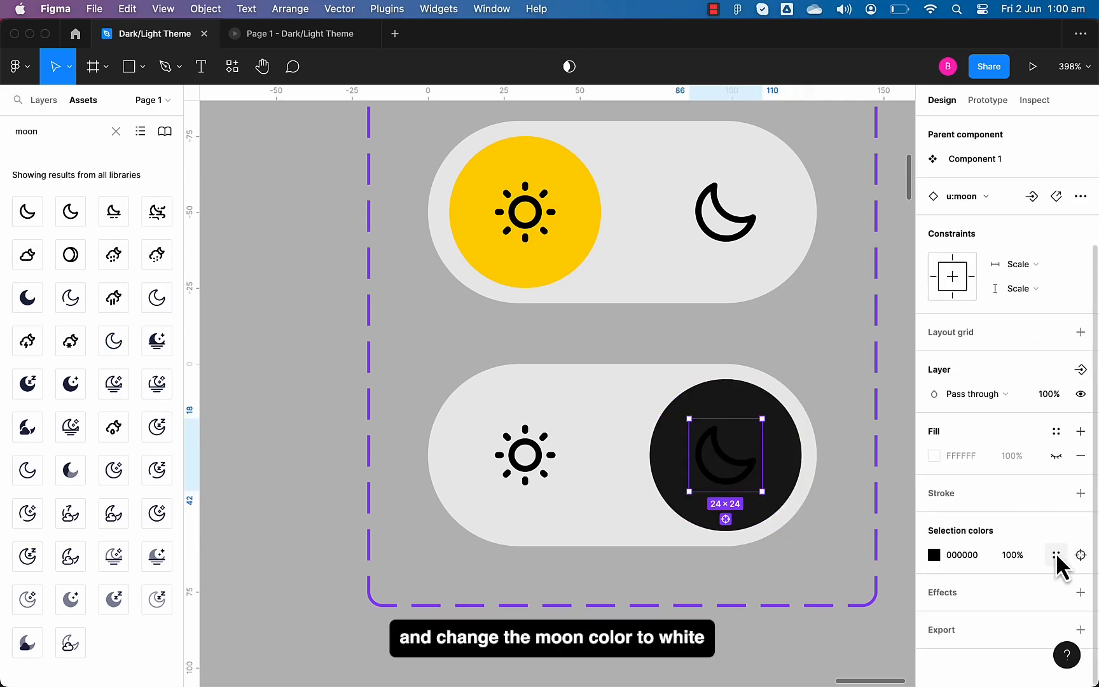
click(1056, 556)
click(870, 608)
click(785, 601)
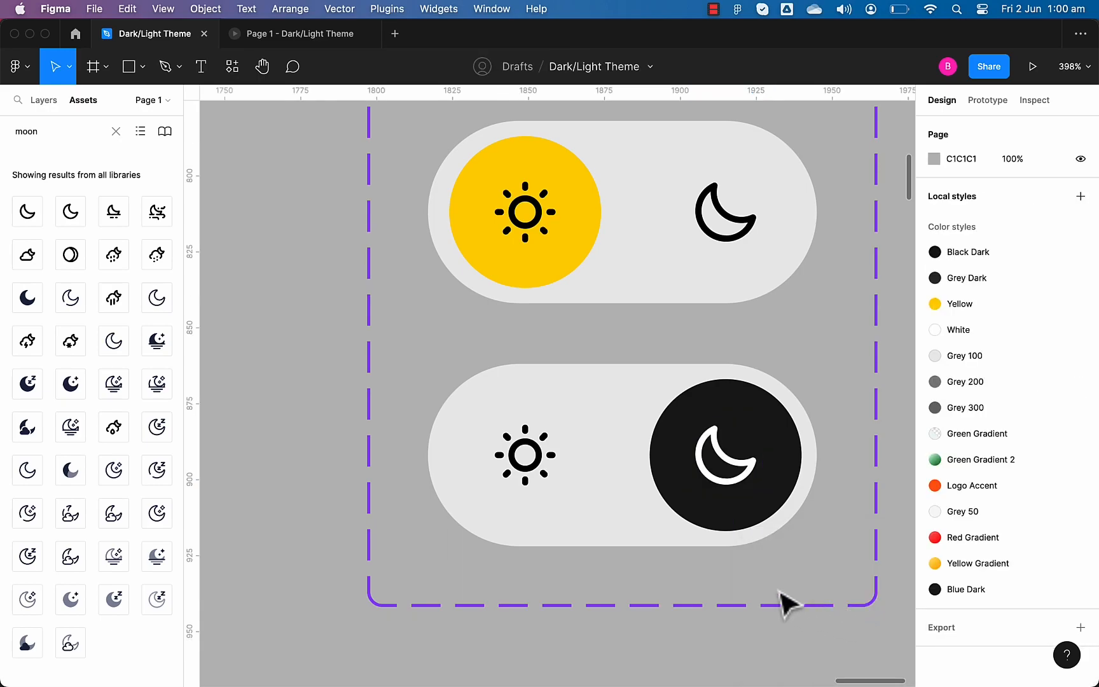
scroll(785, 604, down, 5)
scroll(785, 601, down, 2)
scroll(785, 601, down, 2)
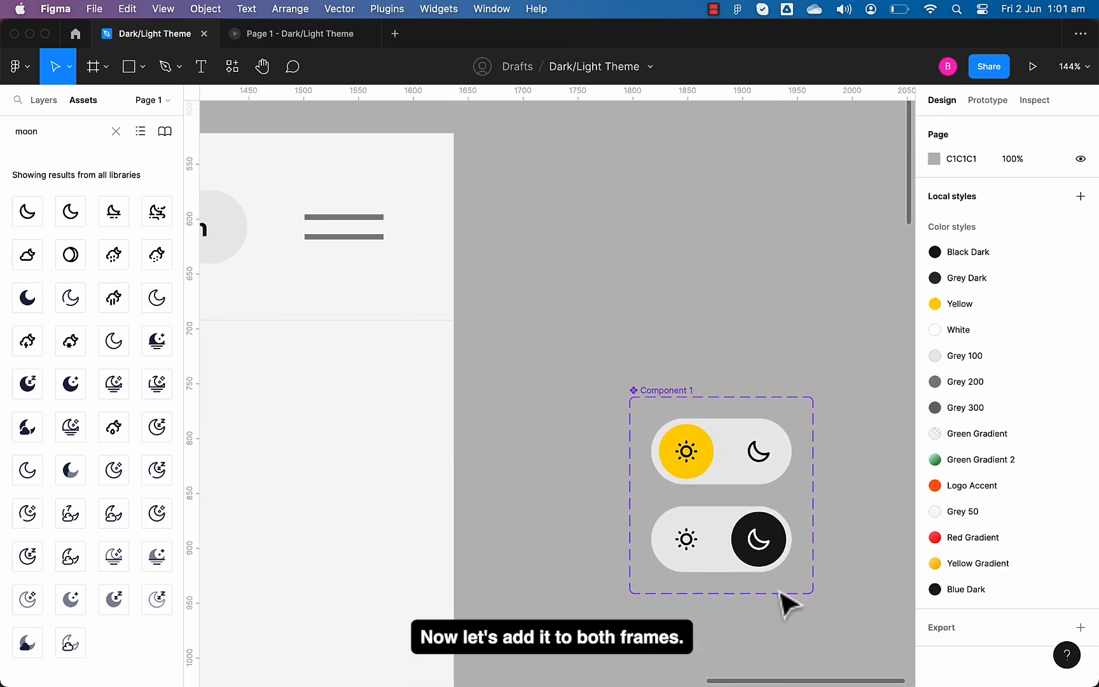
- Paste the default toggle variant into the light header's navigation, ordered before Sign In
click(735, 478)
scroll(739, 486, down, 2)
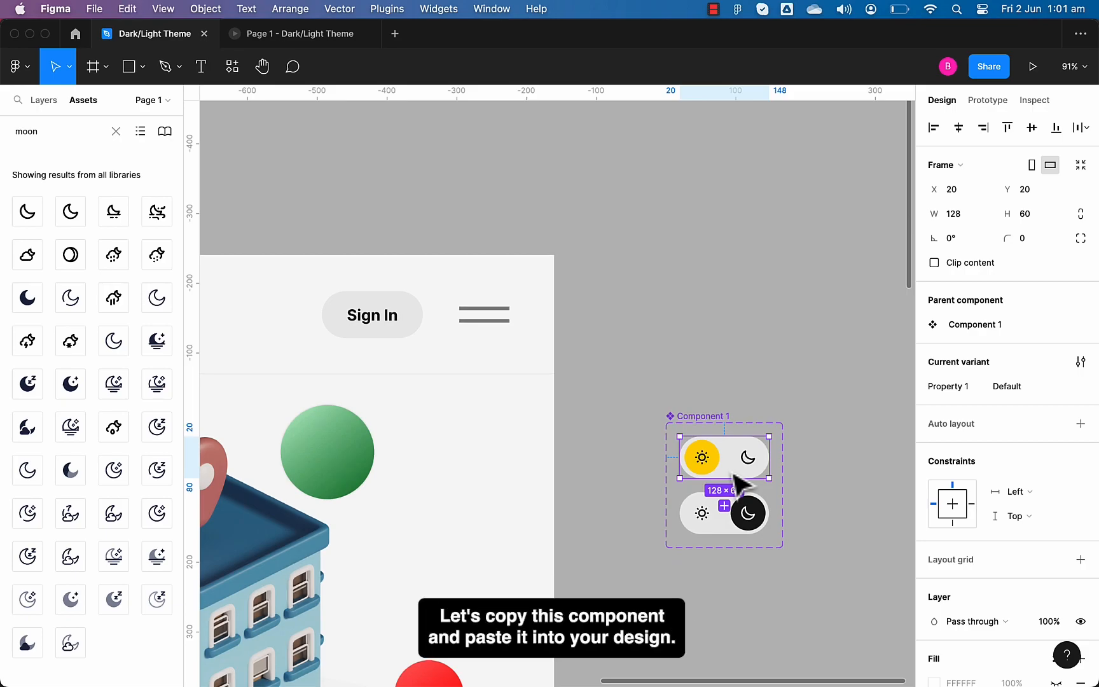
scroll(737, 487, left, 3)
scroll(687, 464, up, 2)
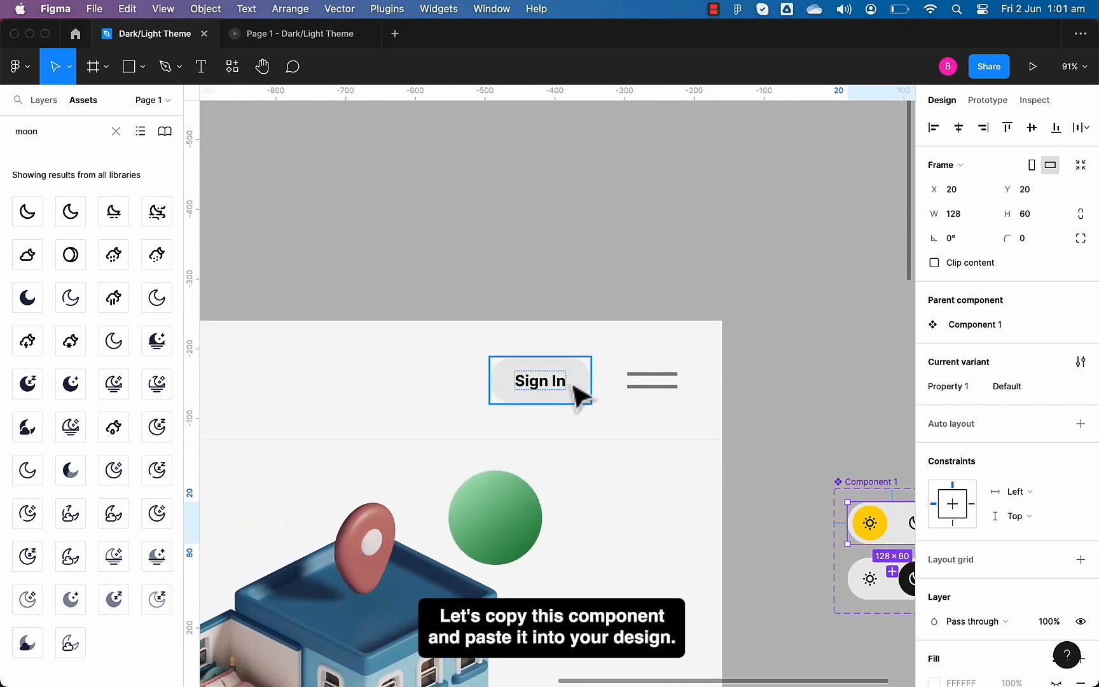
click(650, 395)
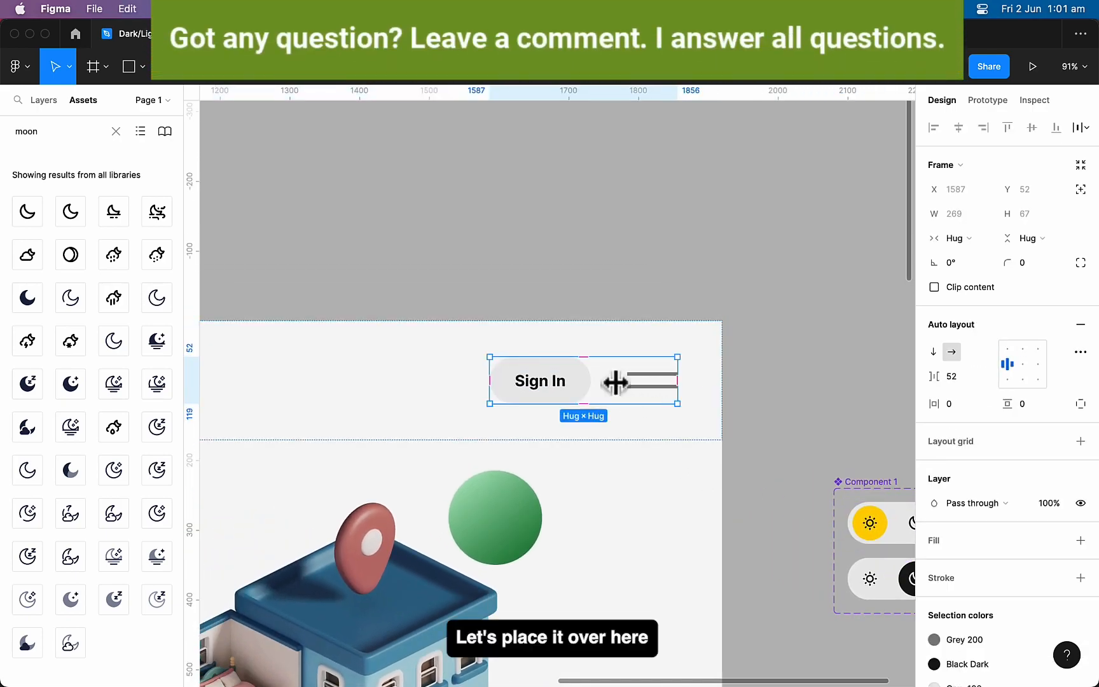
key(ctrl+shift+r)
key(ctrl+z)
key(shift+Tab)
key(shift+Tab)
key(ctrl+shift+r)
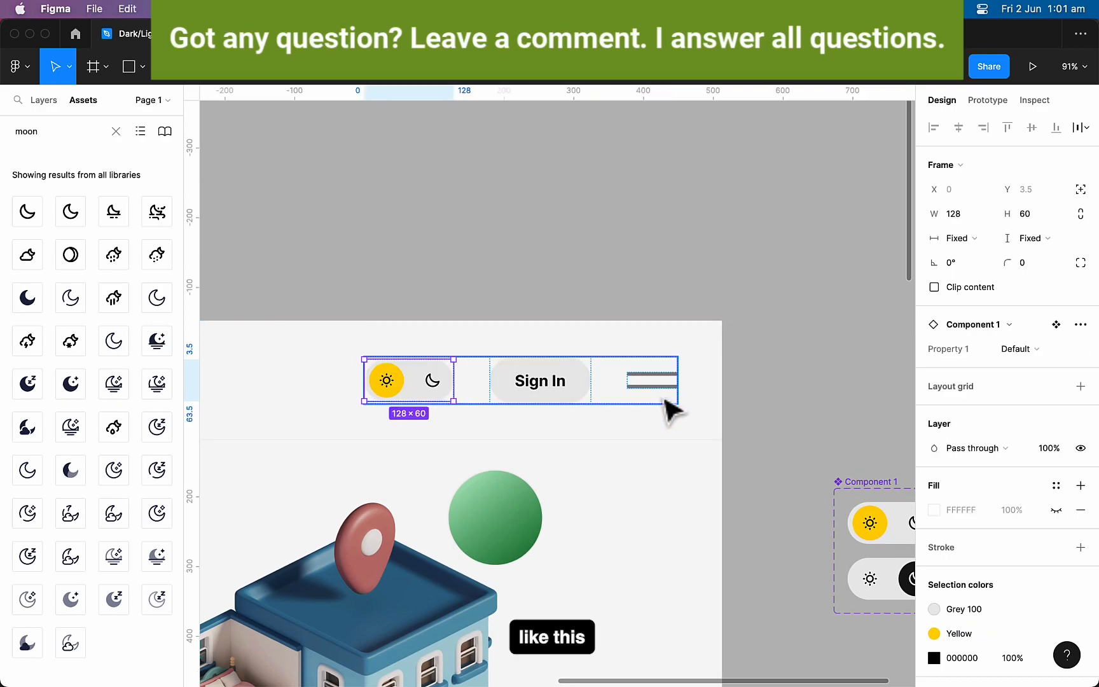
click(773, 399)
ctrl+scroll(773, 400, down, 3)
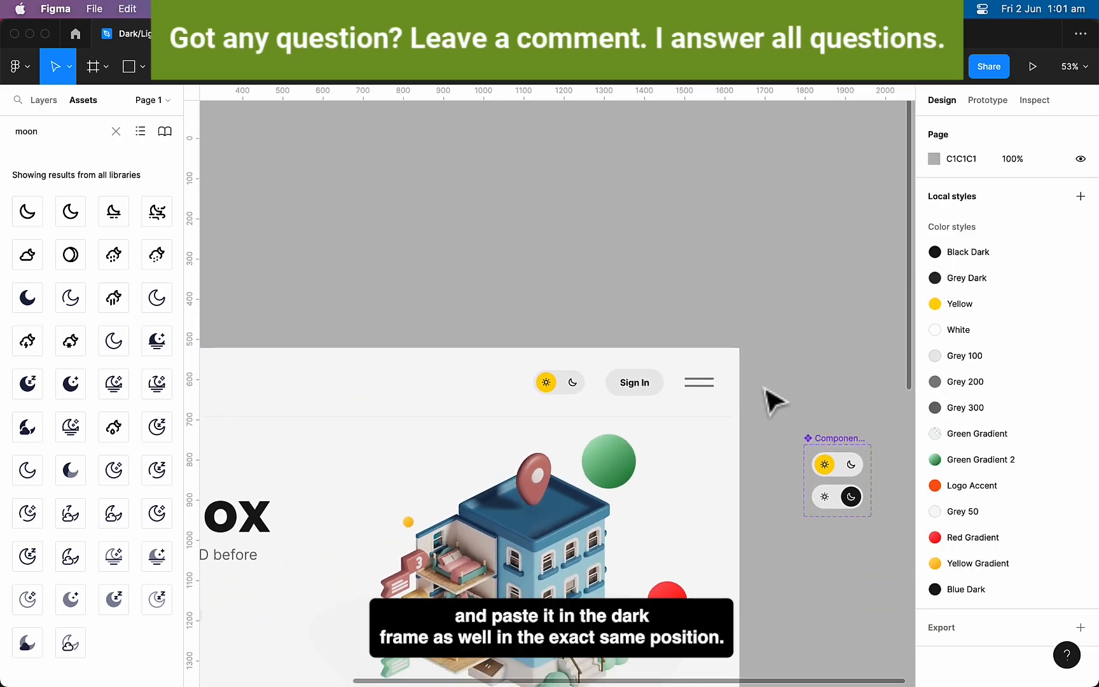
scroll(773, 400, down, 5)
ctrl+scroll(705, 318, up, 3)
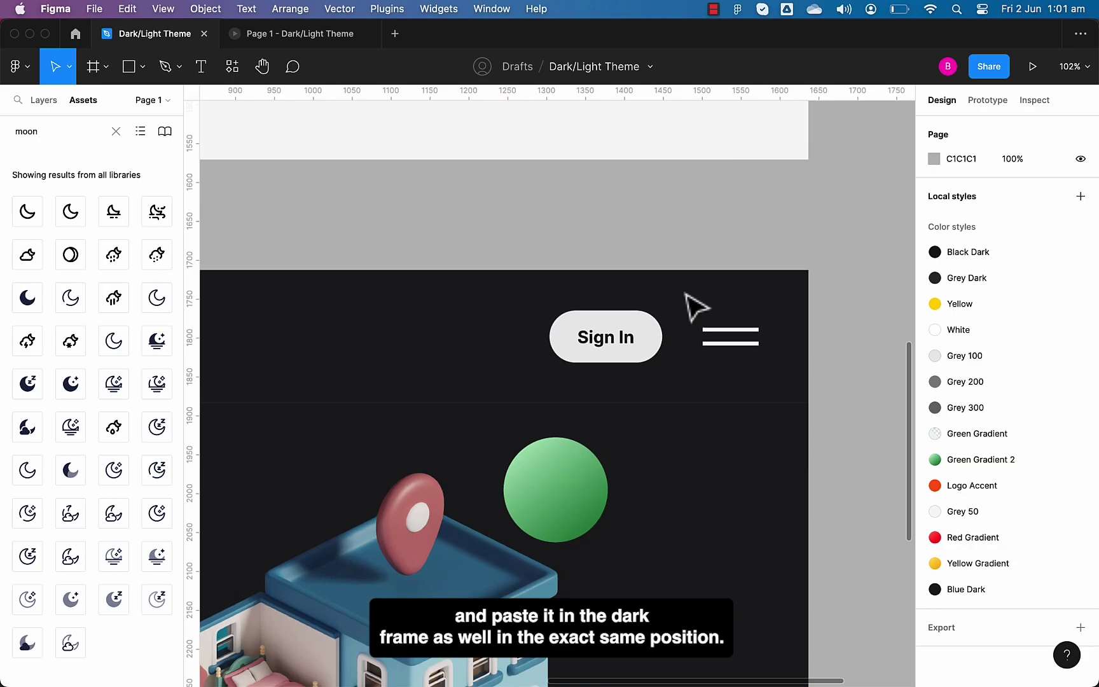
- Paste the toggle into the dark header's navigation and move it before the Sign In button
click(722, 353)
key(ctrl+v)
key(Left)
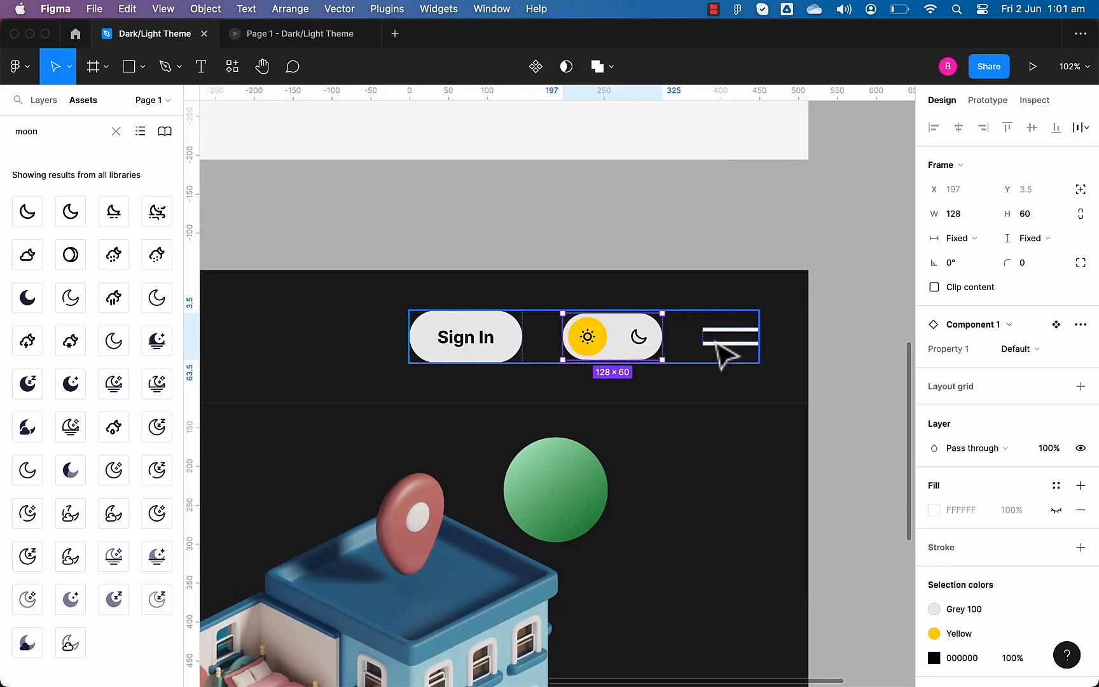
key(Left)
click(869, 269)
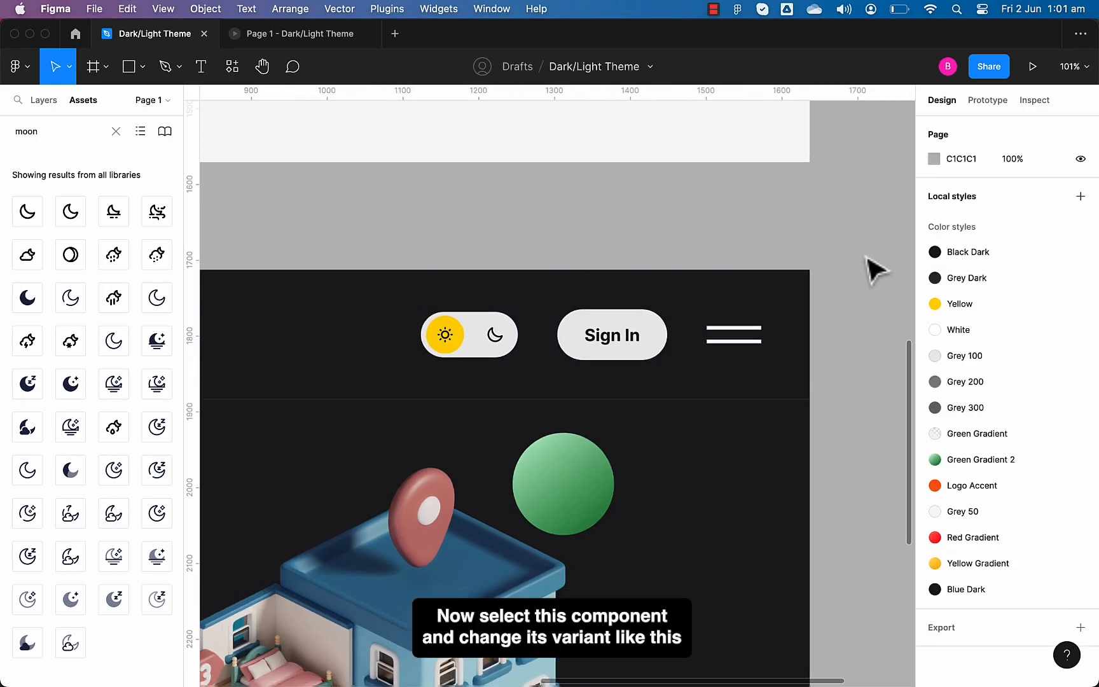
ctrl+scroll(869, 267, down, 5)
- Switch the dark header's toggle instance to Variant2, the moon-side state
click(643, 302)
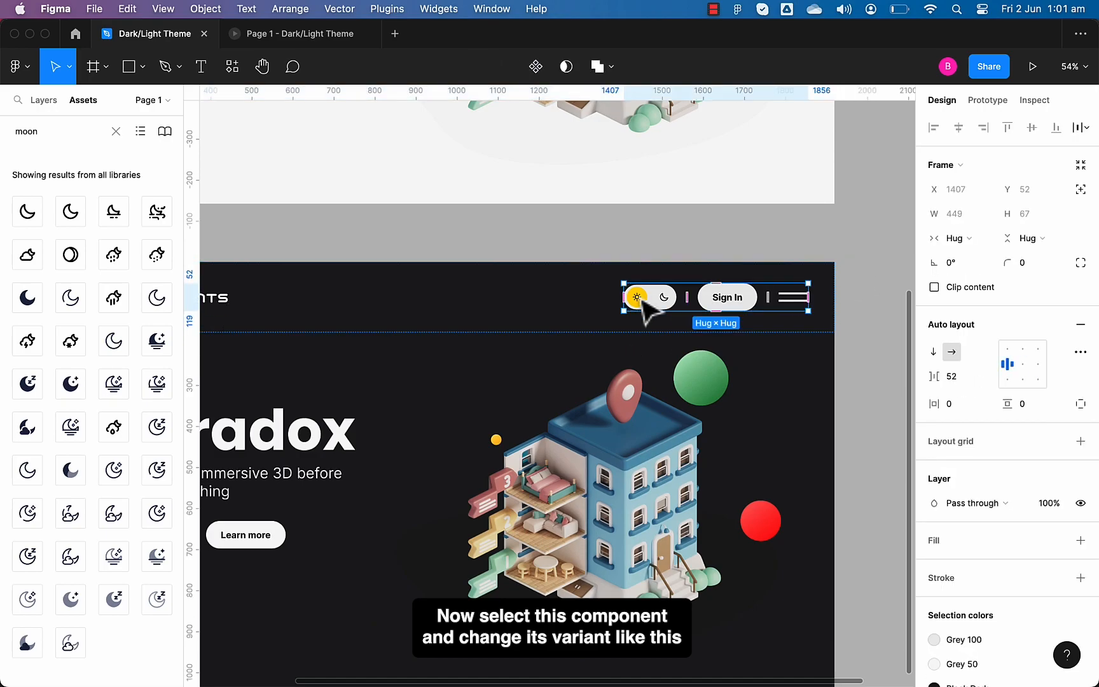
click(642, 297)
click(1038, 349)
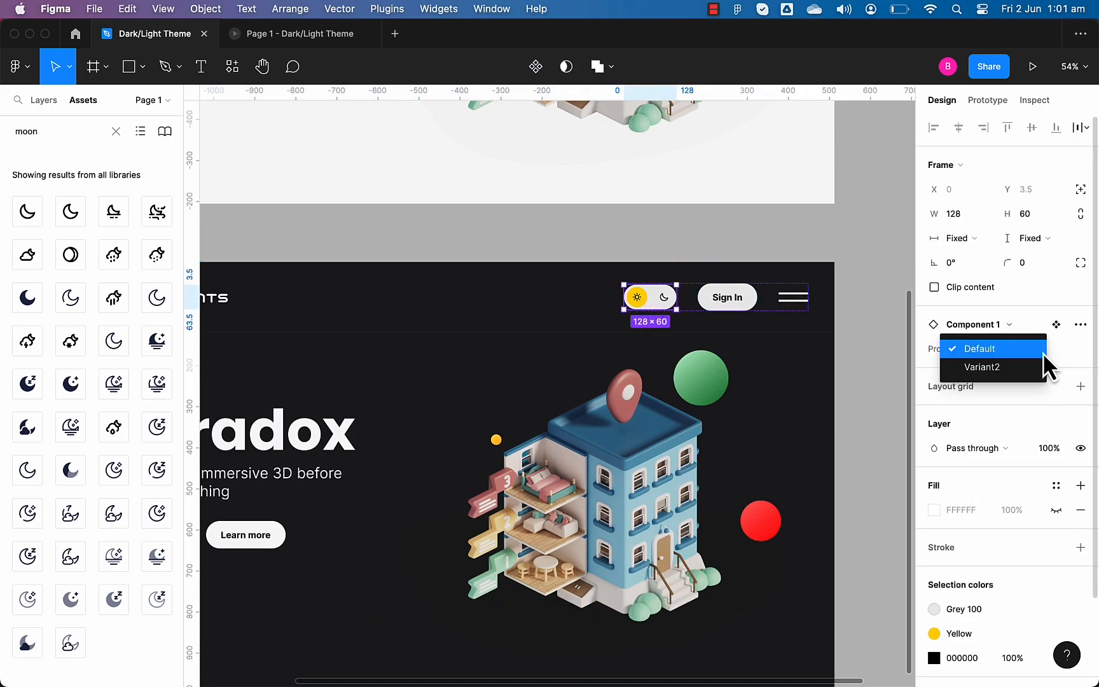
click(1037, 365)
click(890, 385)
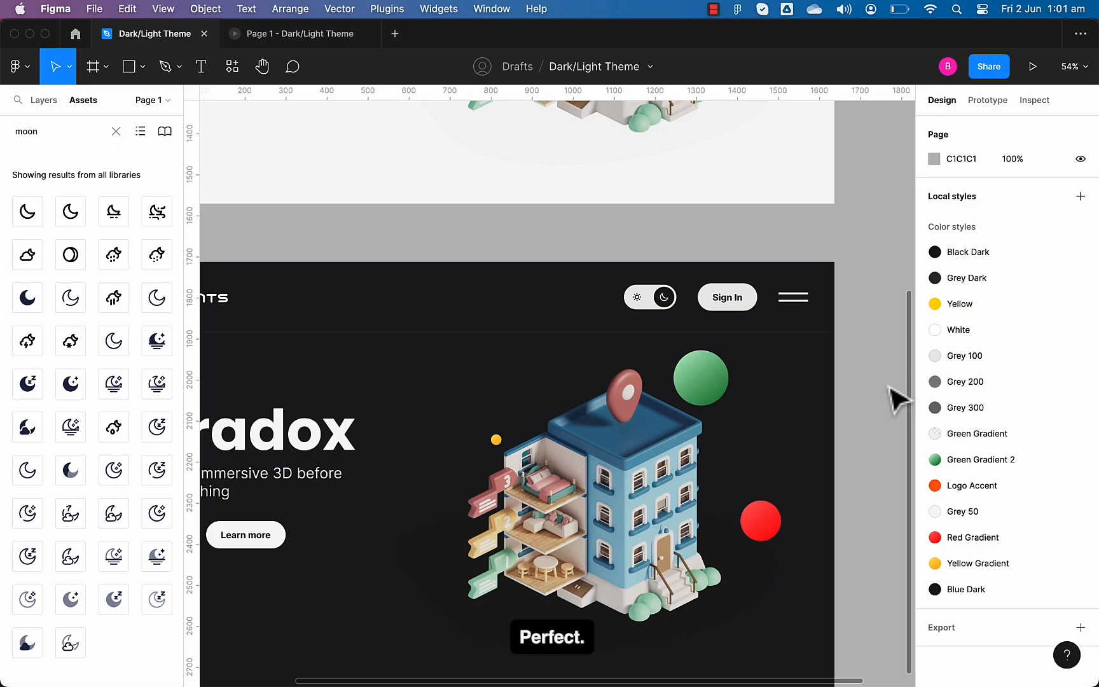
scroll(893, 397, down, 3)
scroll(893, 397, up, 3)
scroll(893, 396, up, 2)
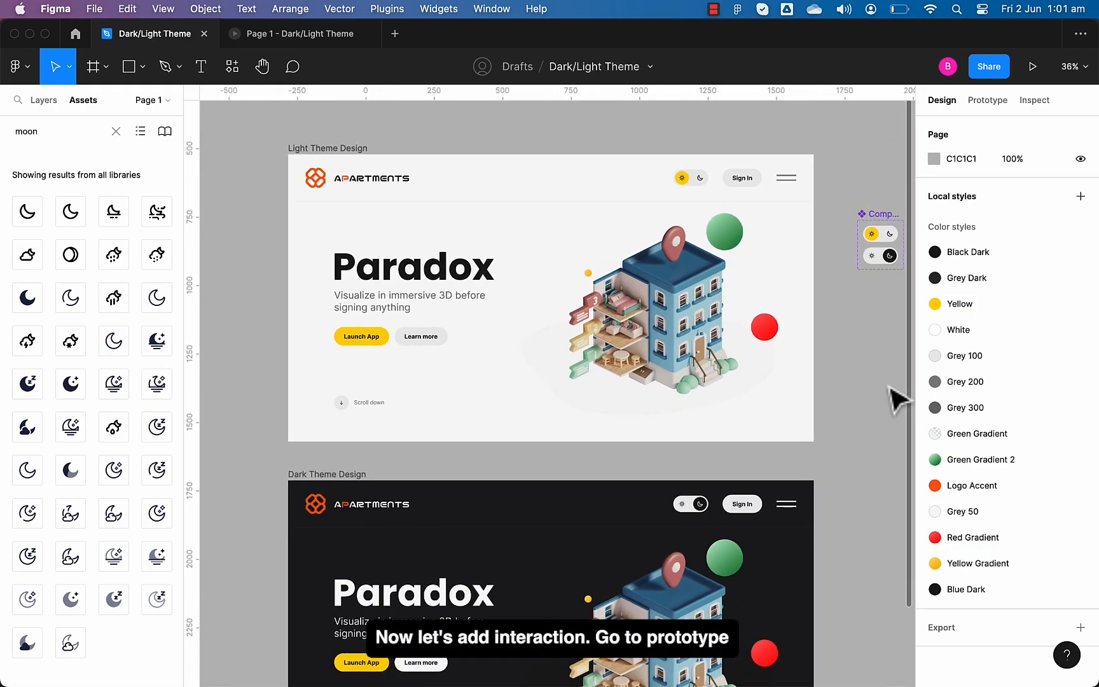
scroll(756, 223, up, 3)
- Link the light header's toggle to the Dark Theme Design frame with Smart animate at 200ms
click(988, 112)
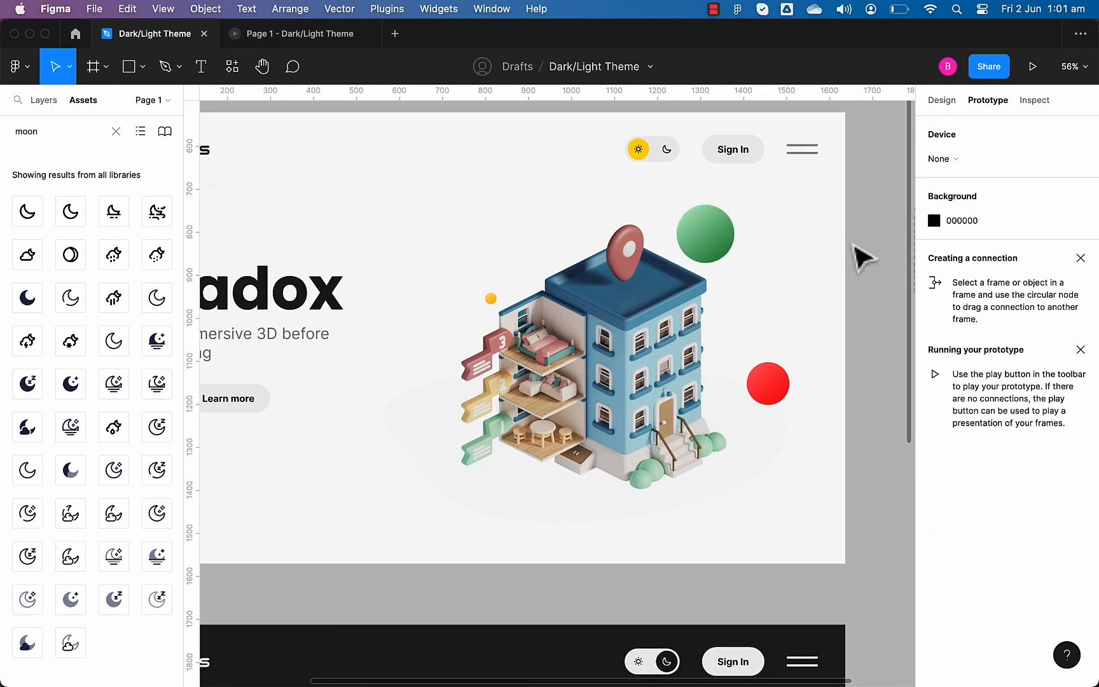
scroll(854, 258, down, 2)
scroll(798, 277, down, 2)
click(720, 196)
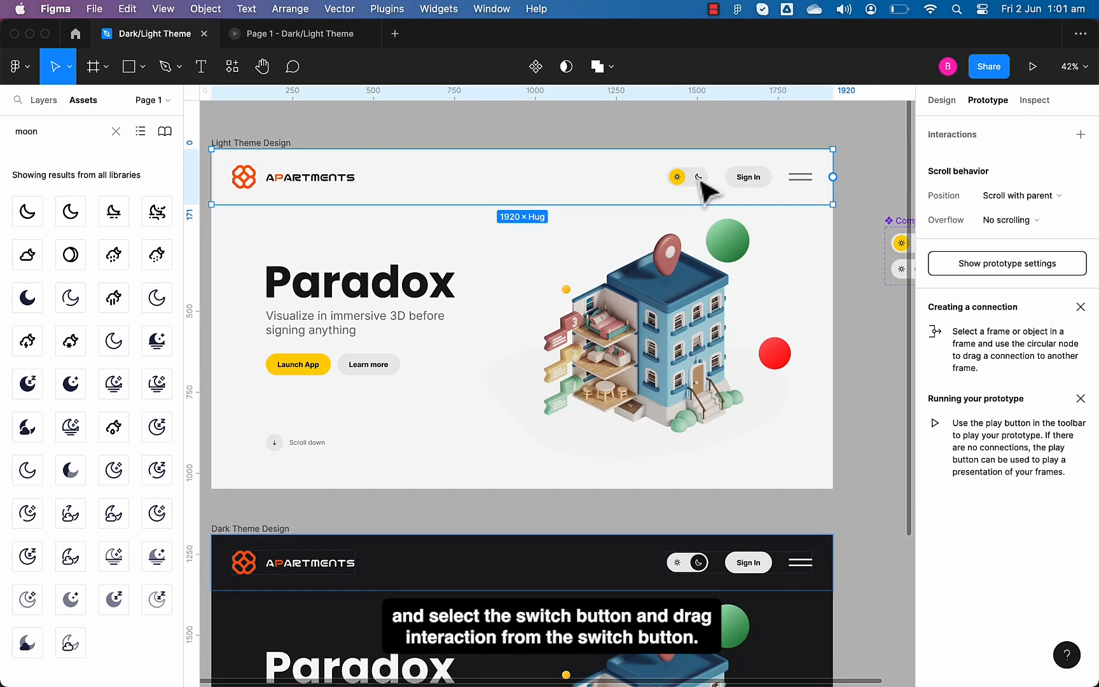
click(716, 186)
drag(708, 177, 822, 551)
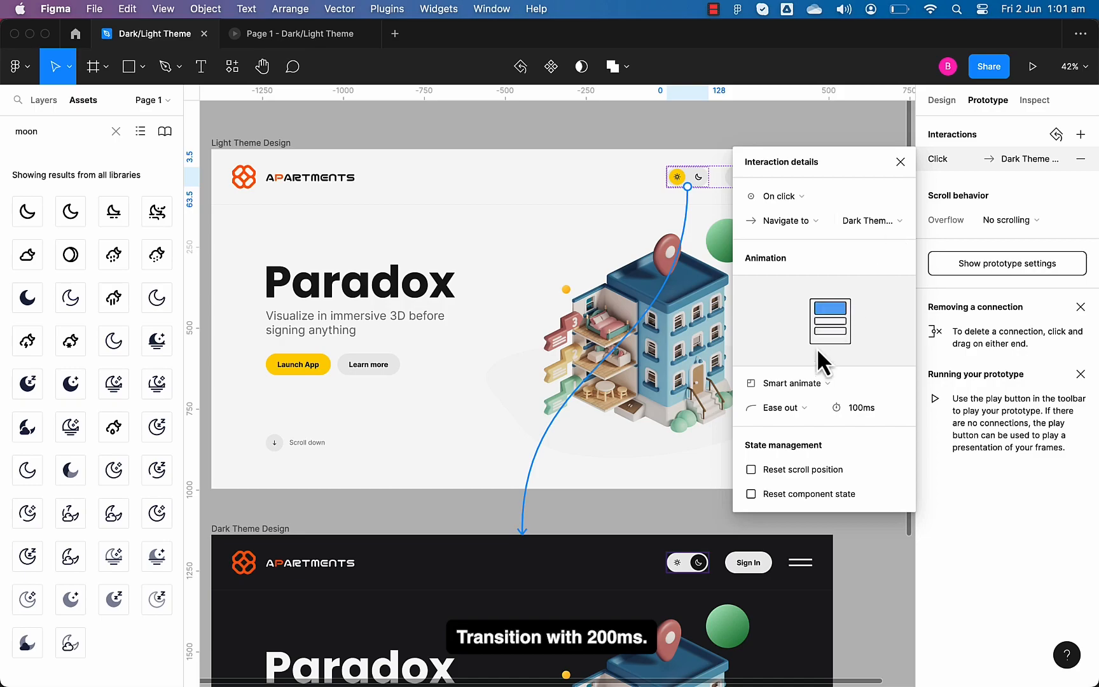
click(876, 405)
text(200)
key(Return)
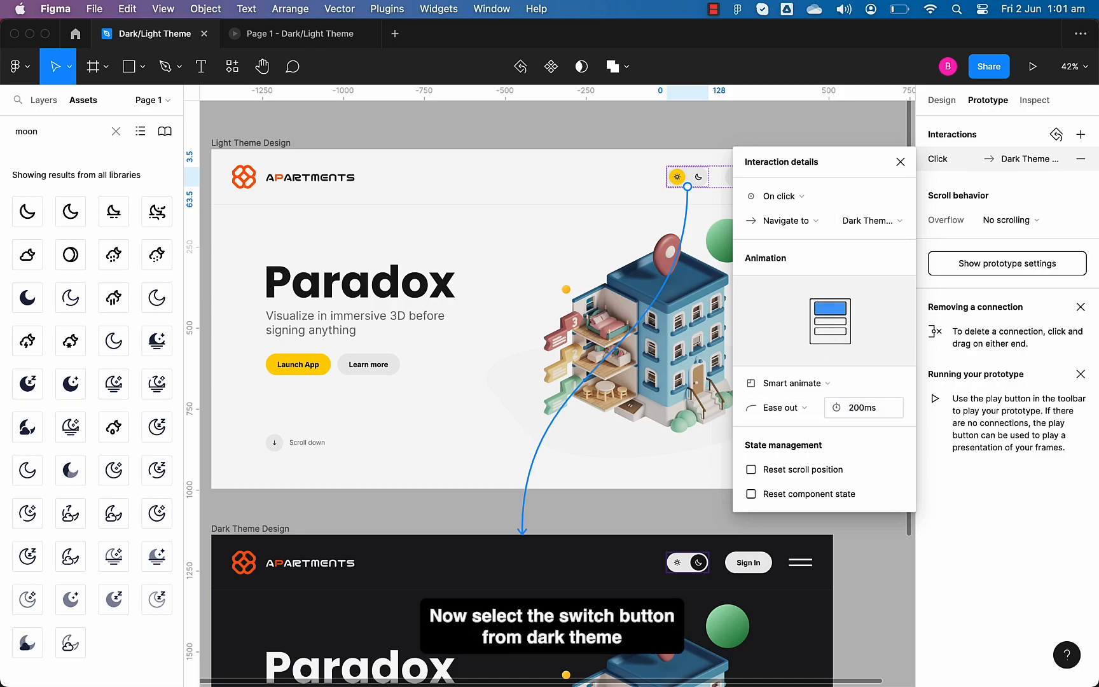
- Link the dark header's toggle back to the Light Theme Design frame with the same Smart animate transition
click(900, 161)
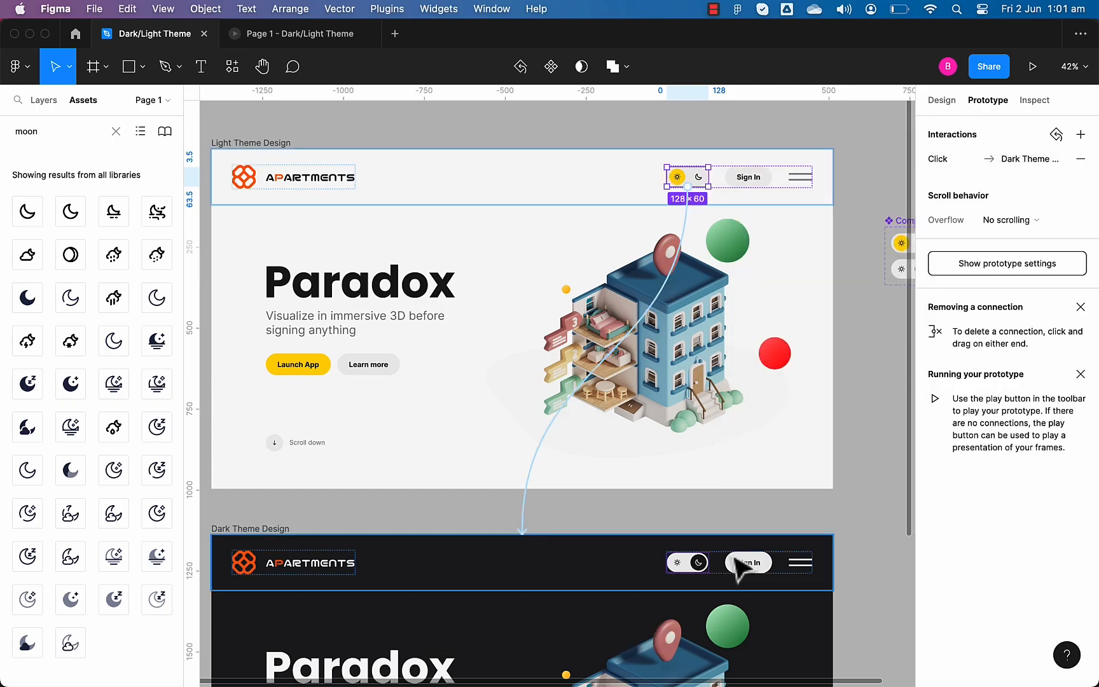
click(696, 577)
click(696, 569)
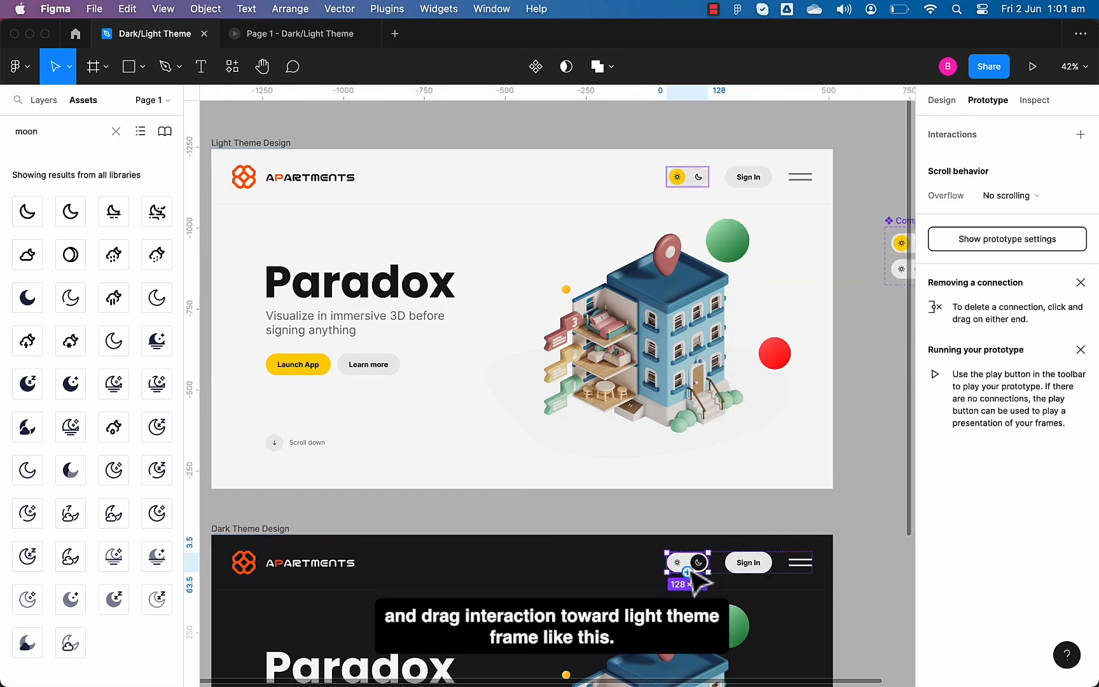
drag(694, 556, 734, 500)
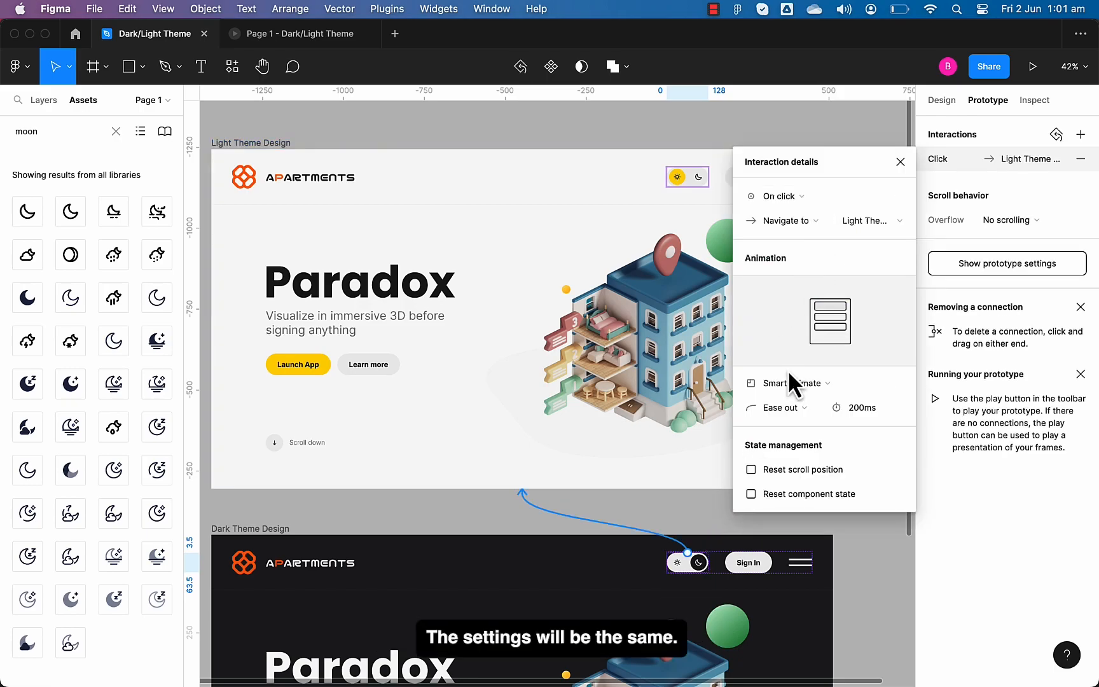
click(900, 161)
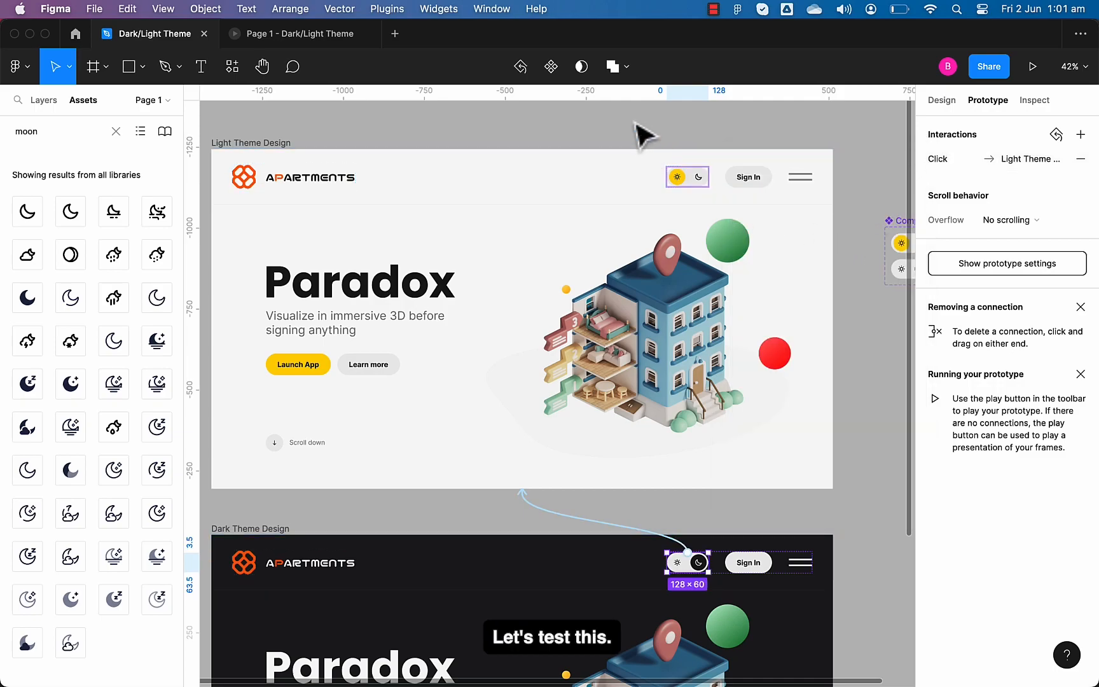
click(640, 133)
ctrl+scroll(639, 133, down, 2)
- Present the prototype starting from the Light Theme Design frame
click(350, 141)
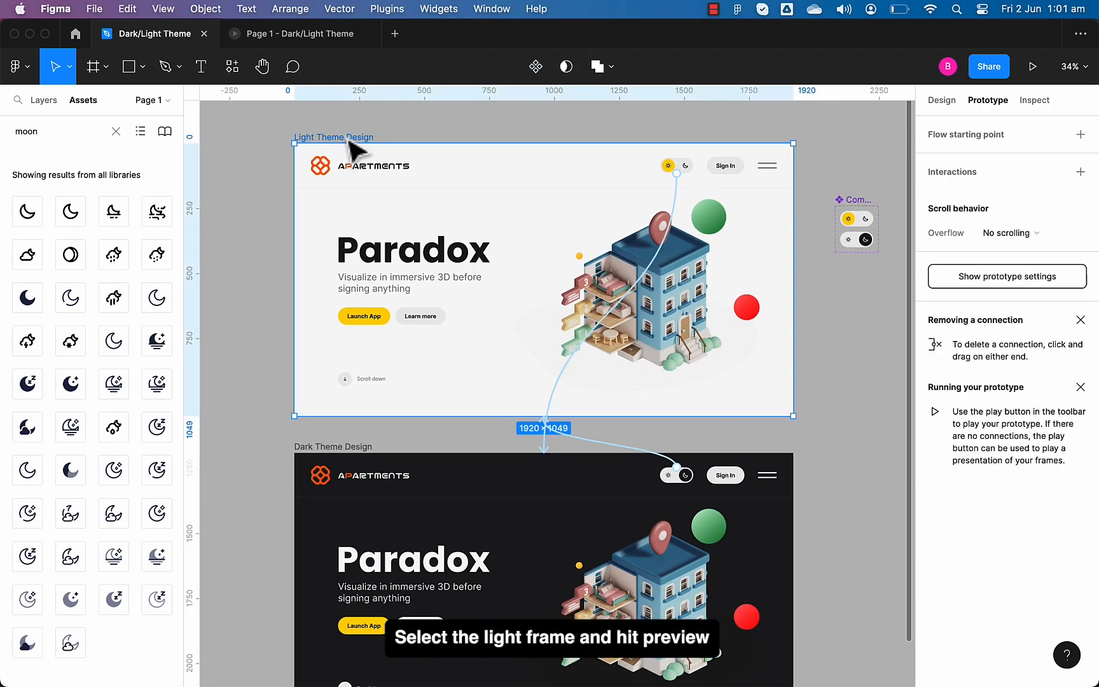
key(super+alt+Return)
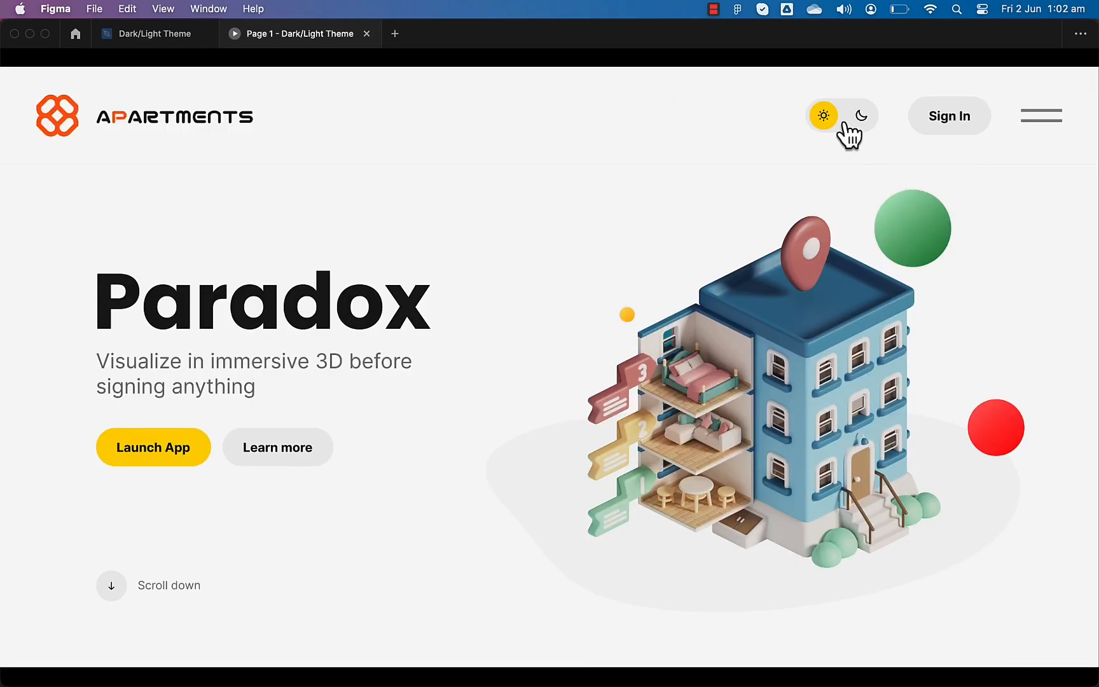
- Click the toggle repeatedly to verify the page flips between dark and light themes
click(844, 134)
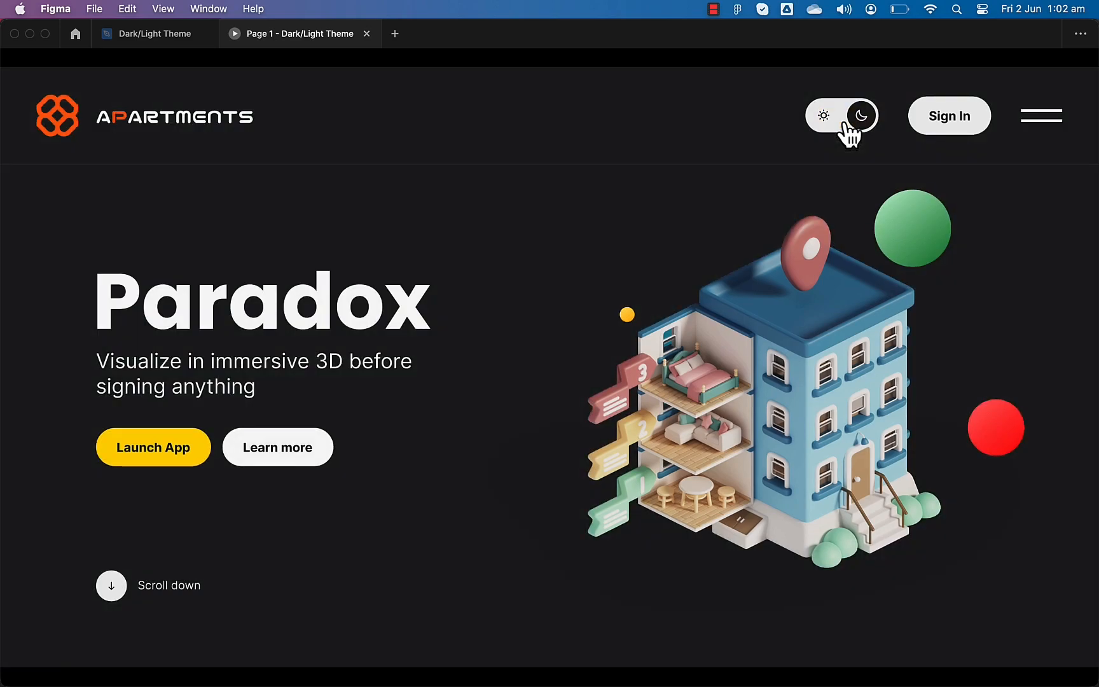
click(848, 131)
click(848, 130)
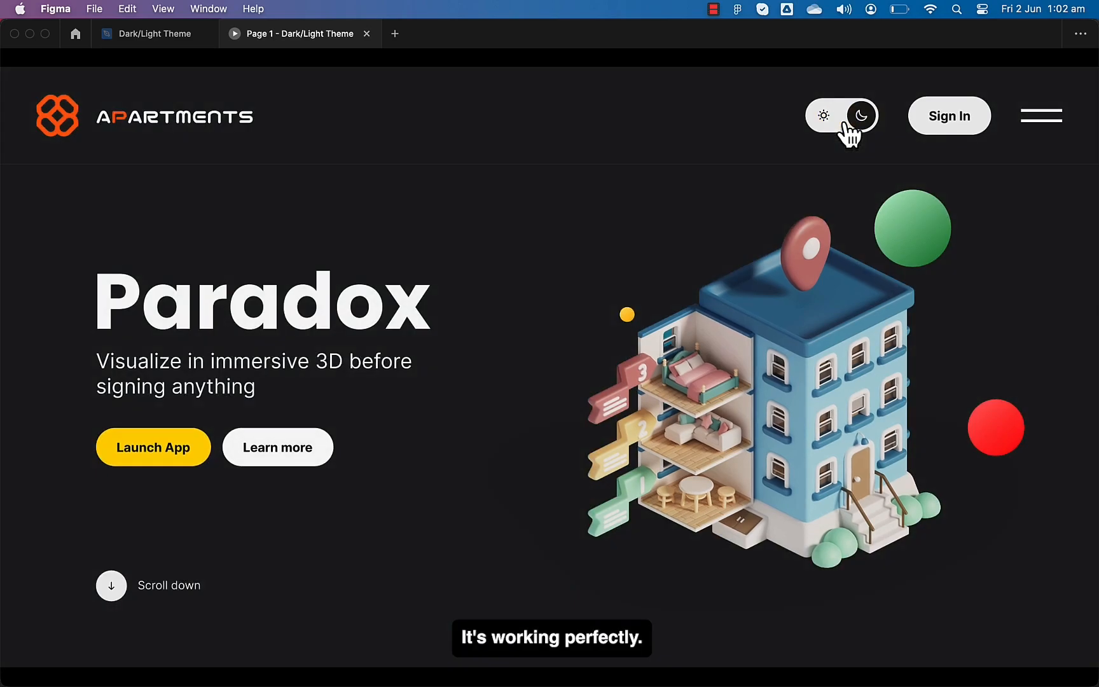
click(848, 131)
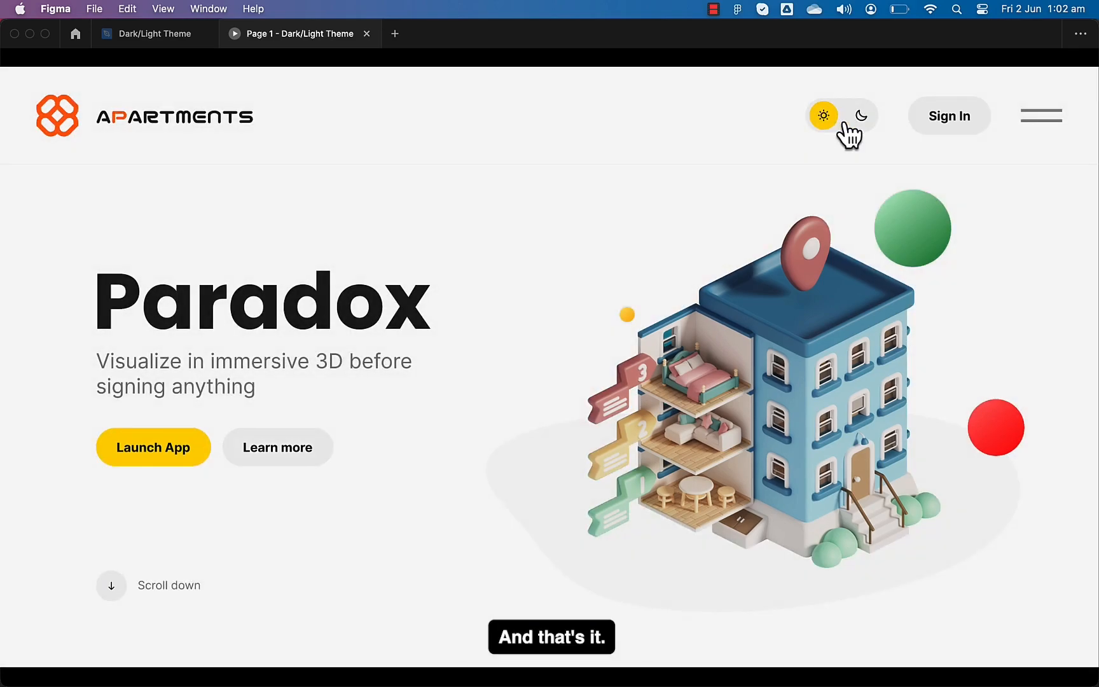
click(849, 131)
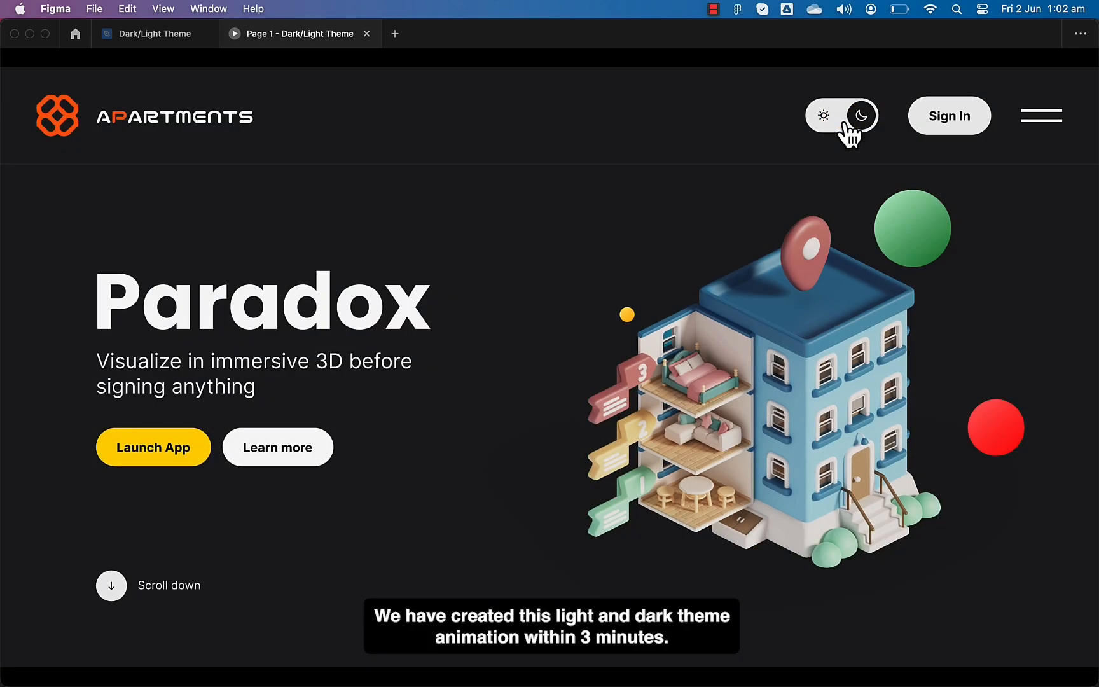
click(849, 130)
click(850, 131)
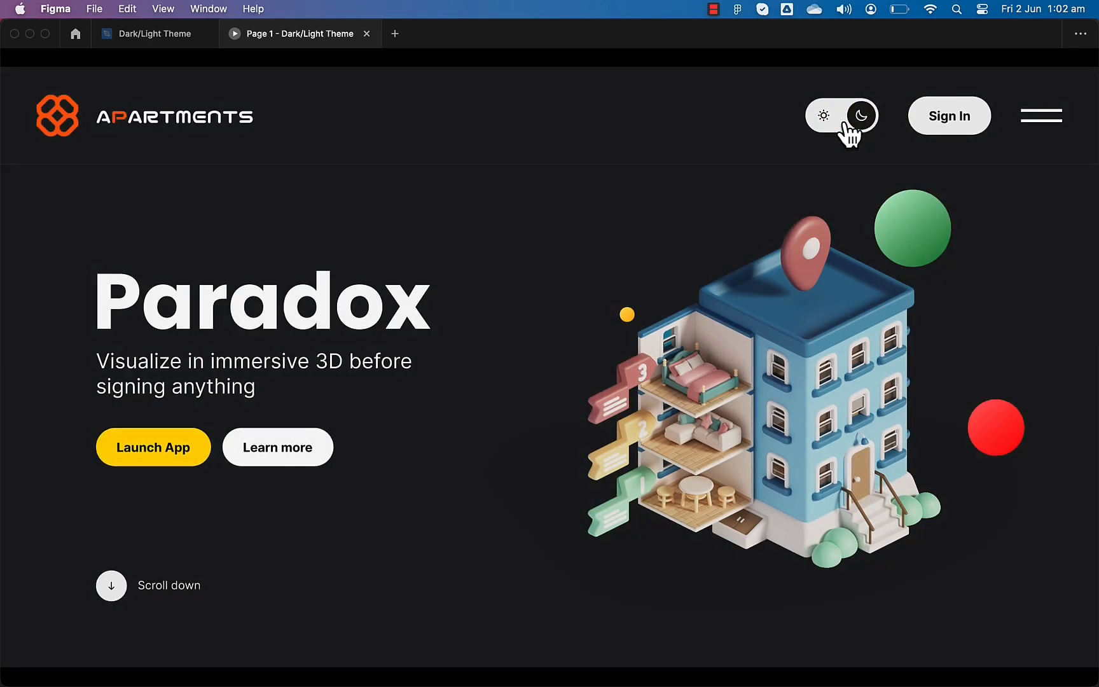
click(848, 132)
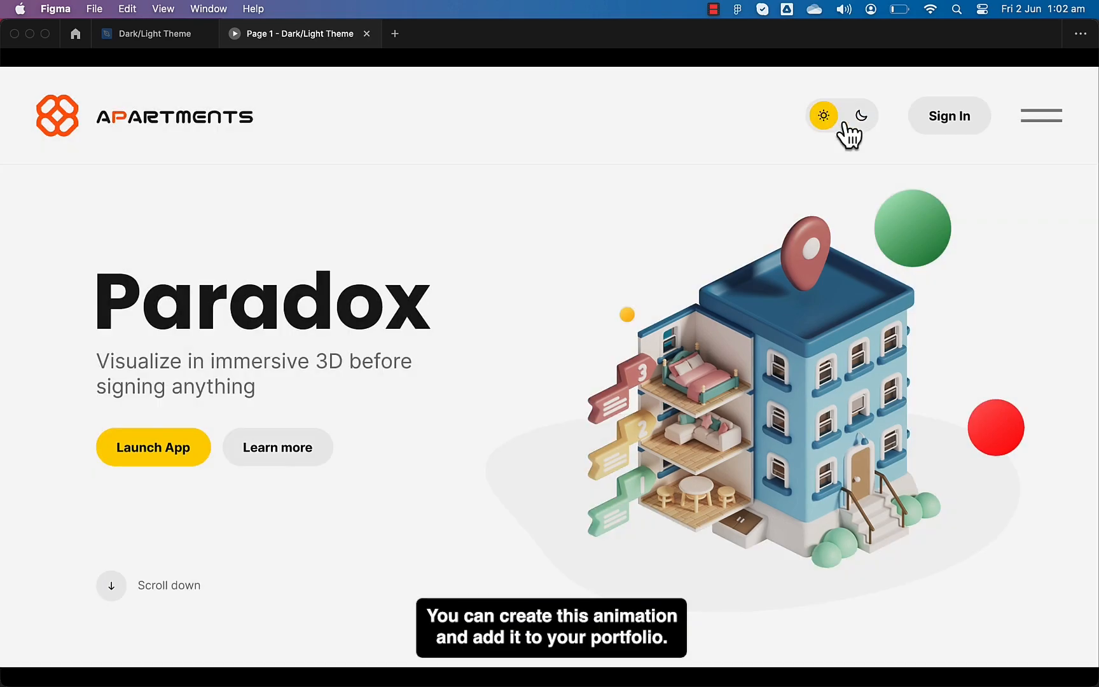
click(849, 131)
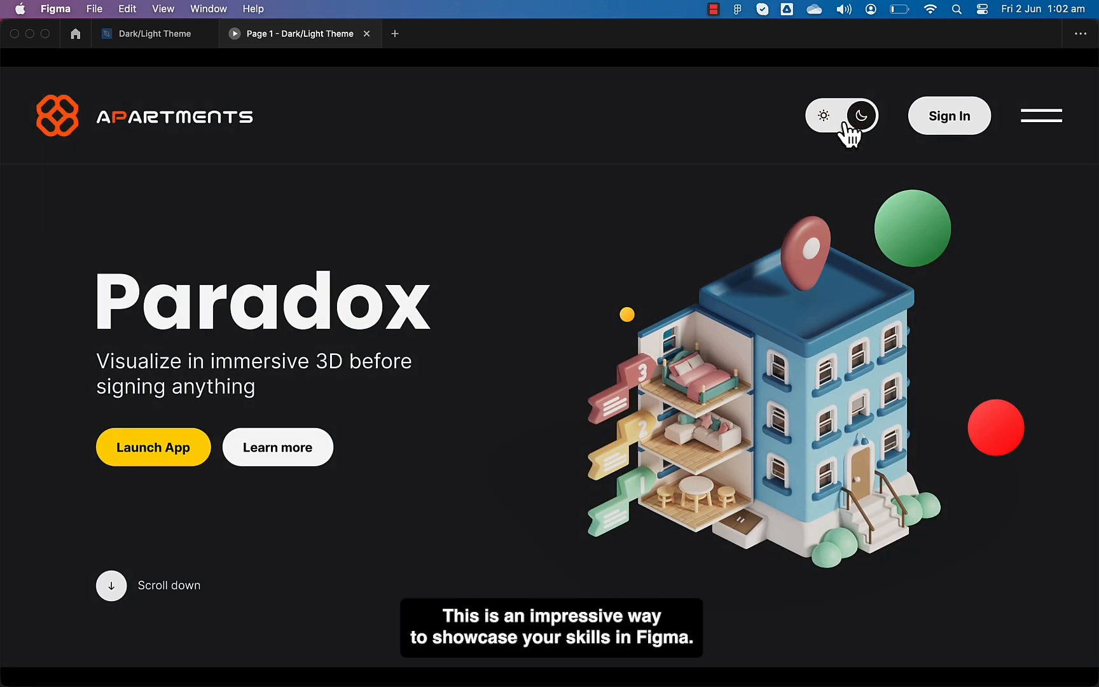
click(848, 132)
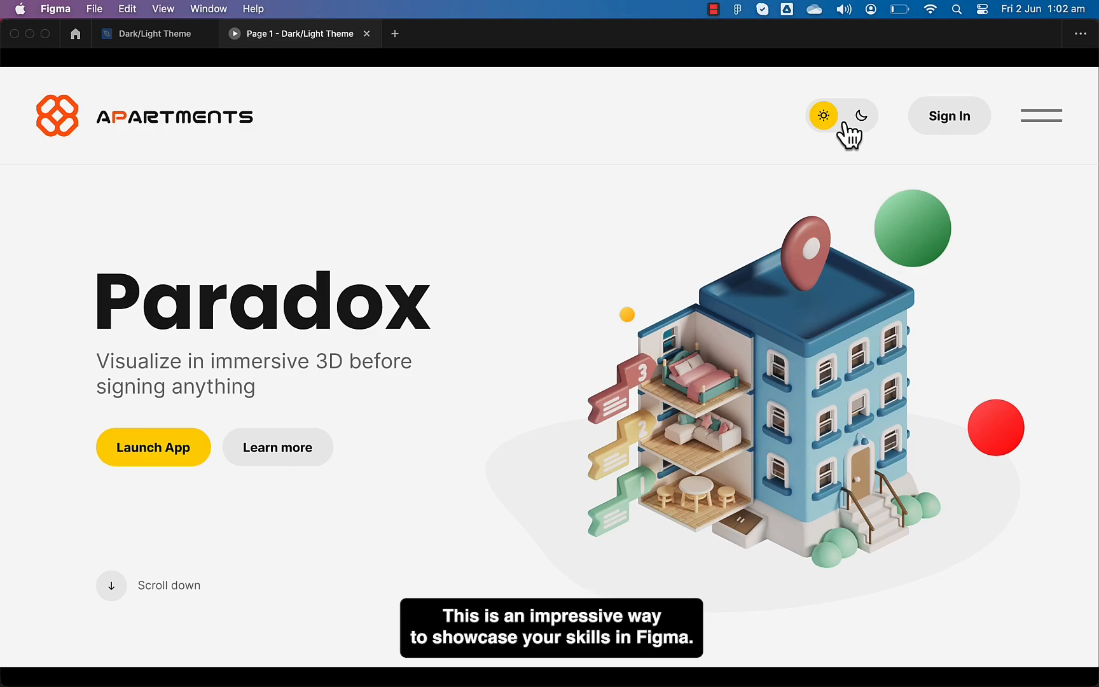